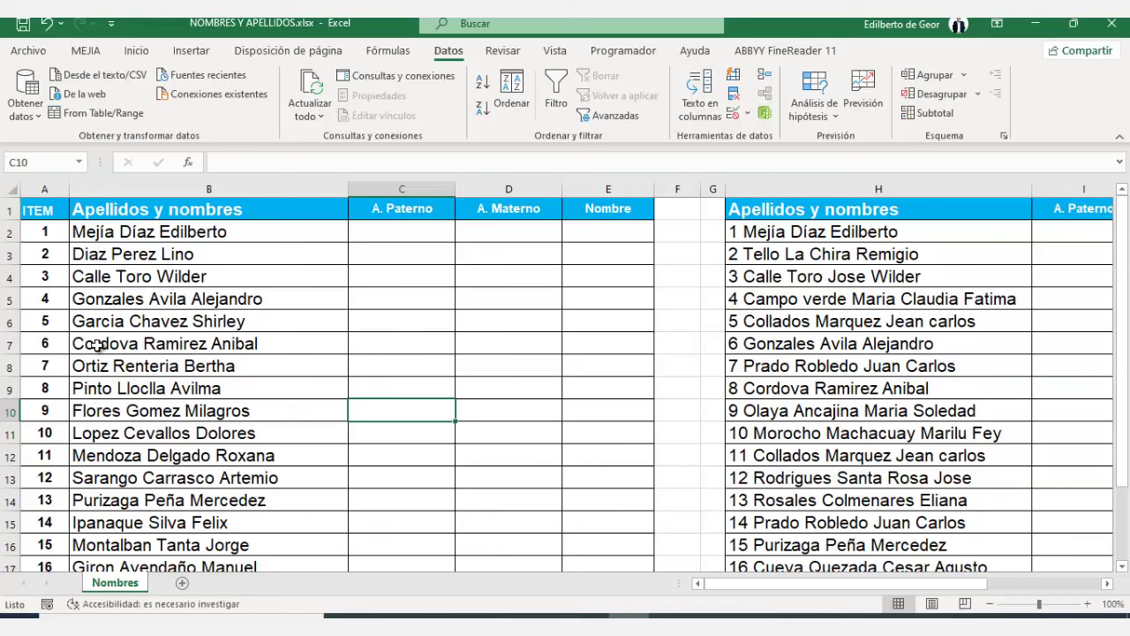
Step: Copy the paternal surname 'Mejía' from B2 into cell C2
scroll(233, 343, "right", 3)
left_click(323, 298)
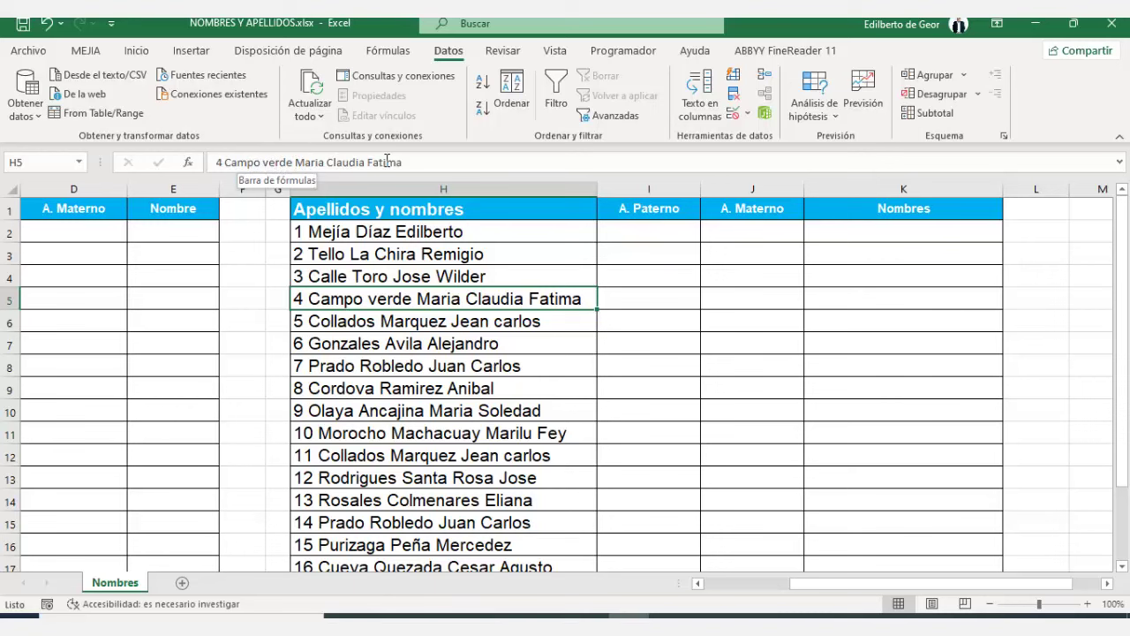
left_click_drag(980, 585, 859, 584)
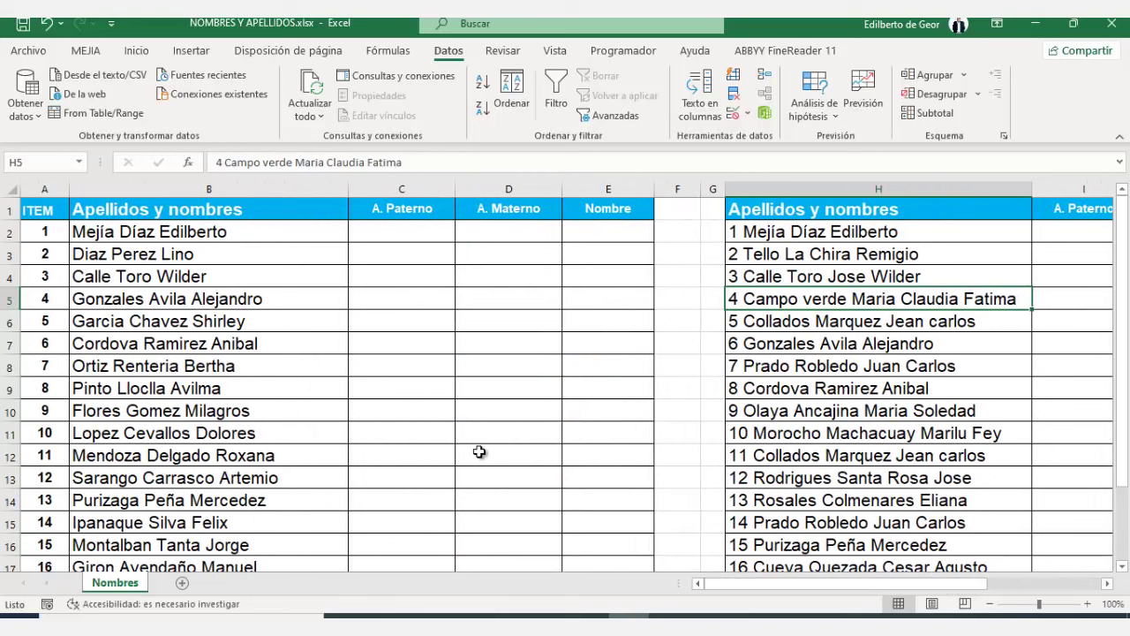
left_click(291, 235)
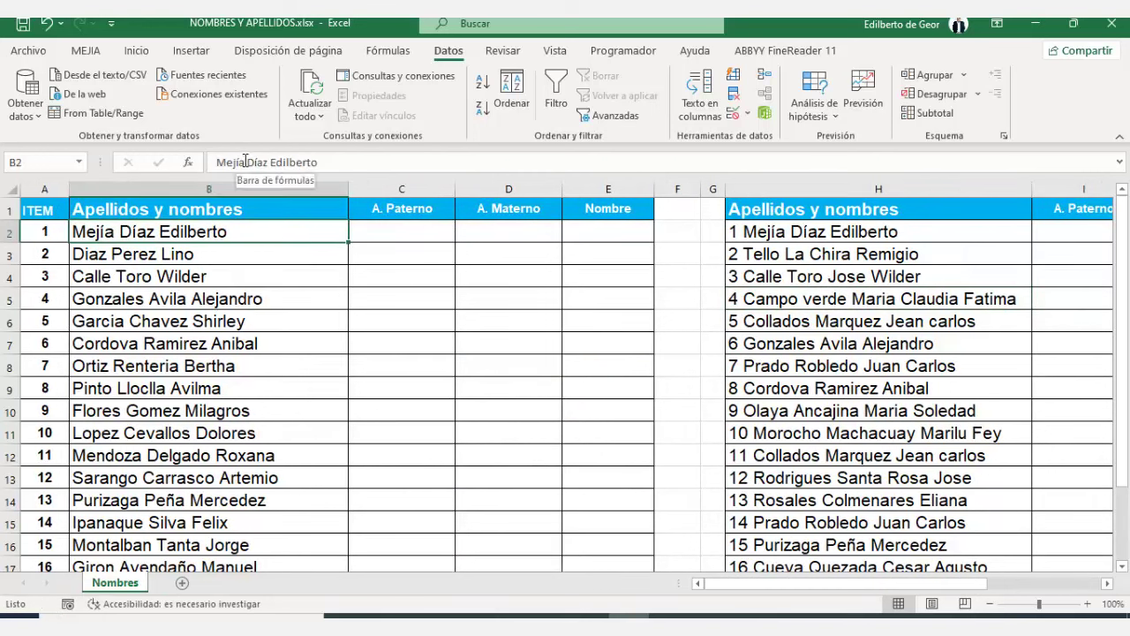
left_click_drag(244, 161, 217, 163)
key("ctrl+c")
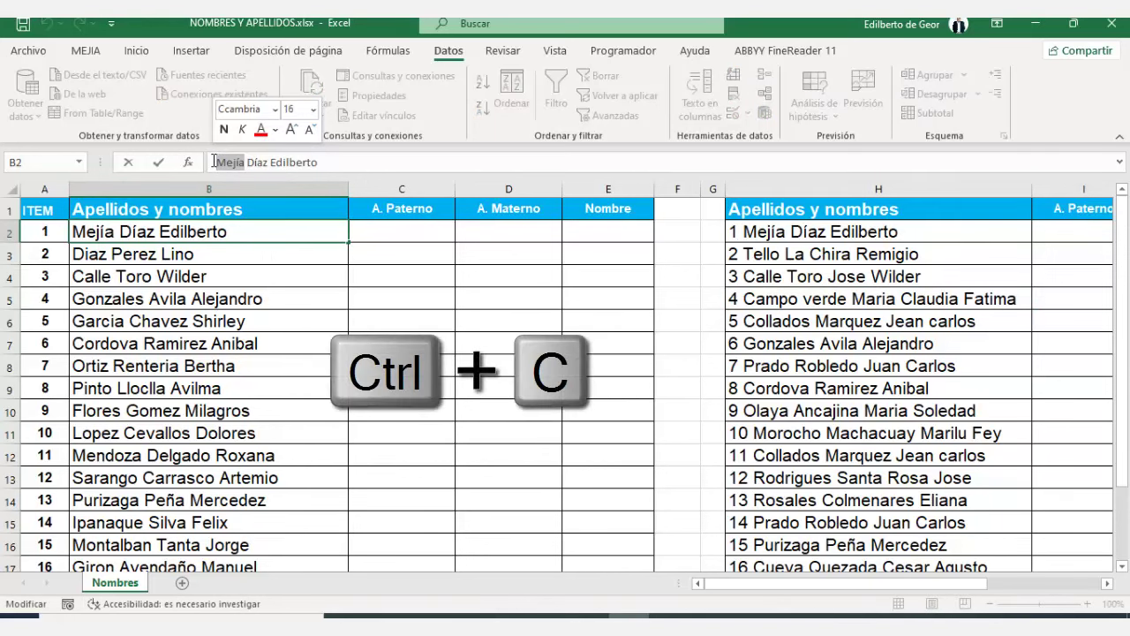
left_click(373, 232)
left_click(255, 162)
key("ctrl+v")
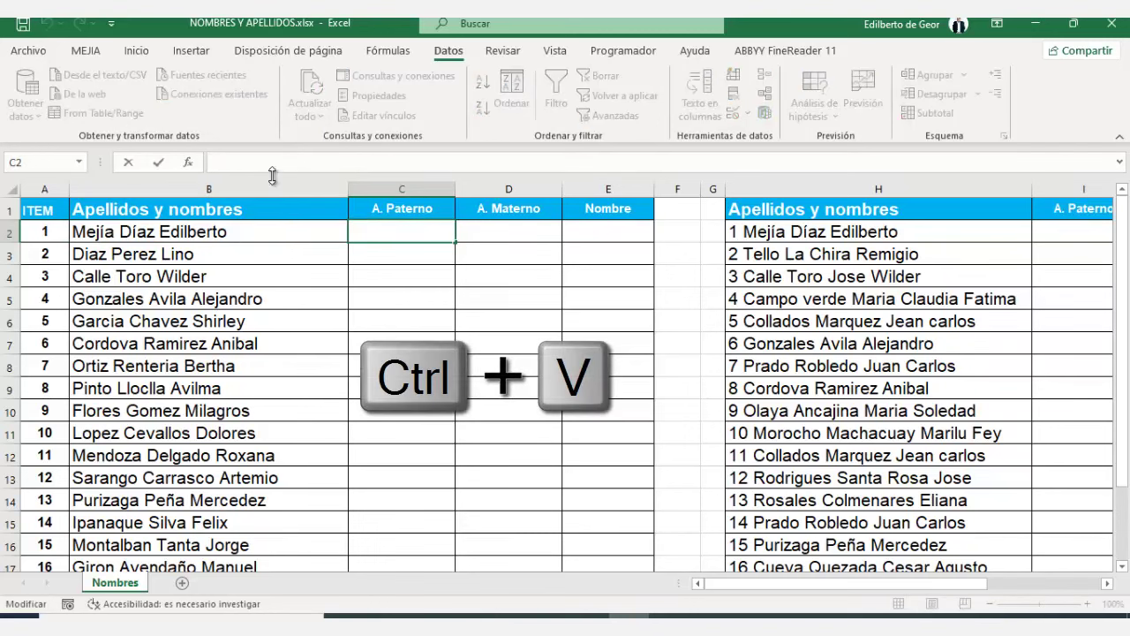
left_click(424, 298)
Step: Flash Fill C2:C20 with the remaining paternal surnames and check the results
left_click_drag(412, 233, 422, 519)
key("ctrl+shift+e")
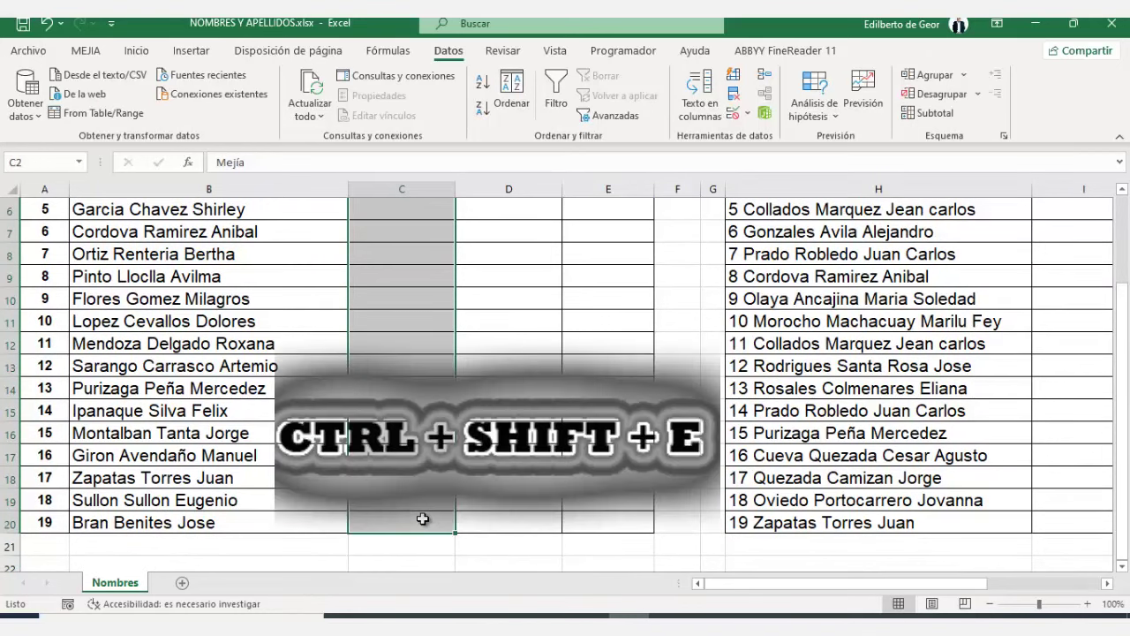
scroll(423, 519, "up", 2)
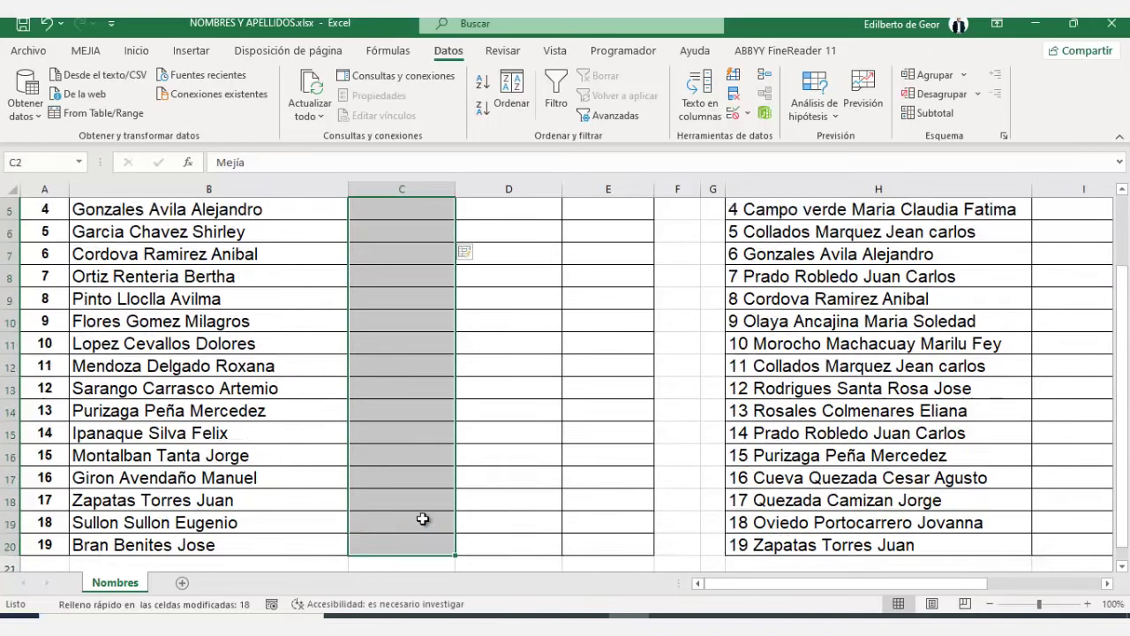
scroll(378, 409, "down", 1)
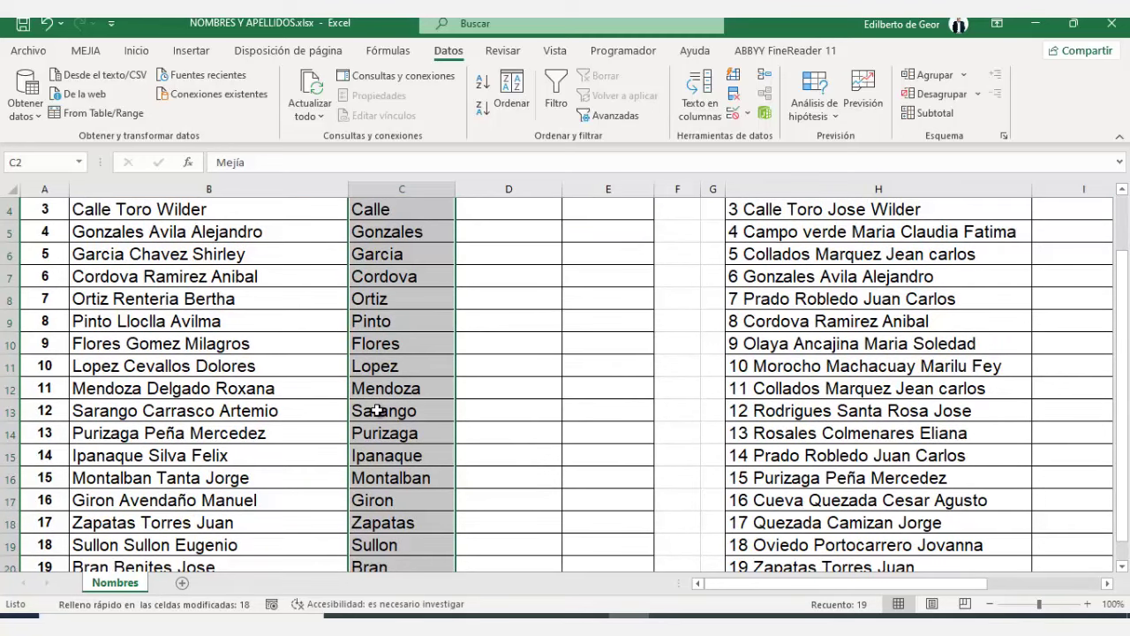
scroll(378, 410, "down", 2)
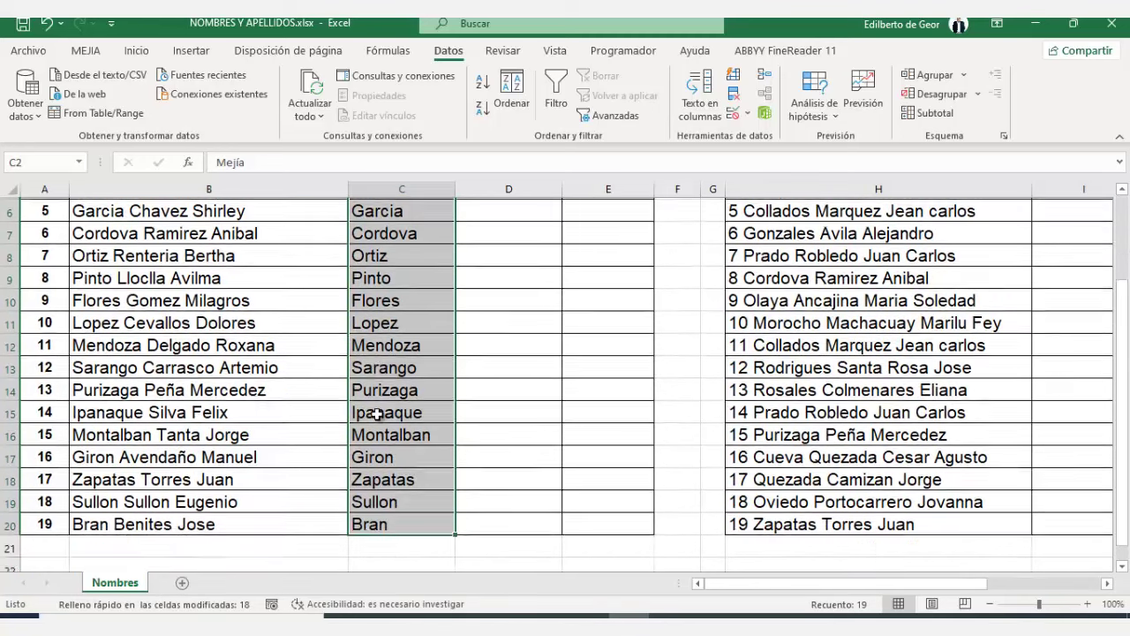
scroll(378, 433, "up", 2)
scroll(378, 432, "up", 1)
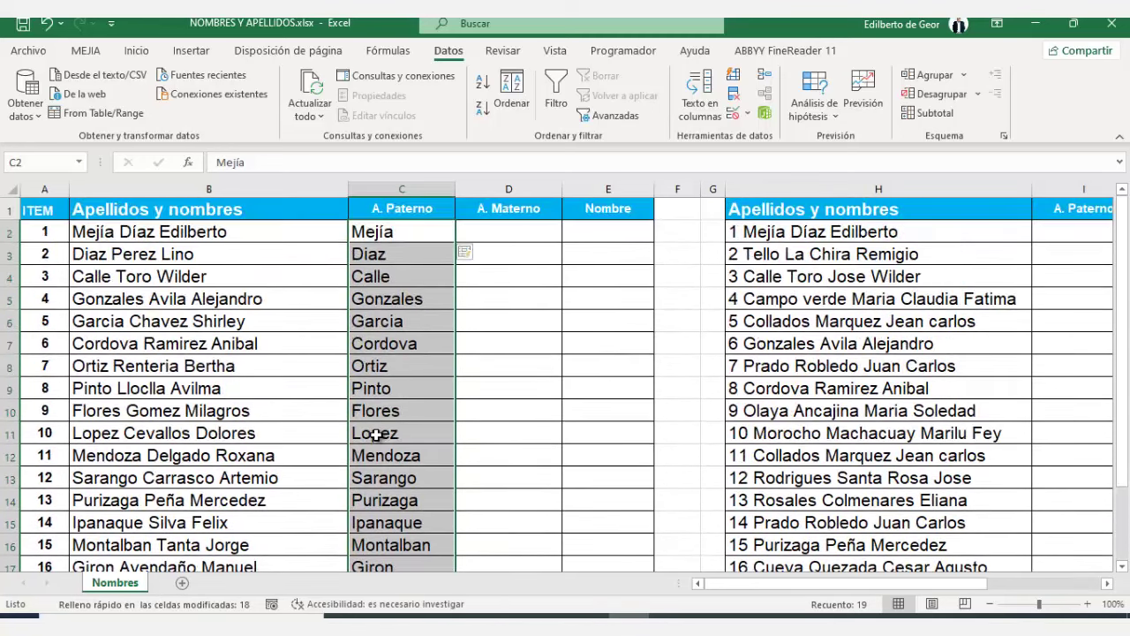
scroll(378, 433, "down", 1)
scroll(378, 432, "up", 1)
key("Left")
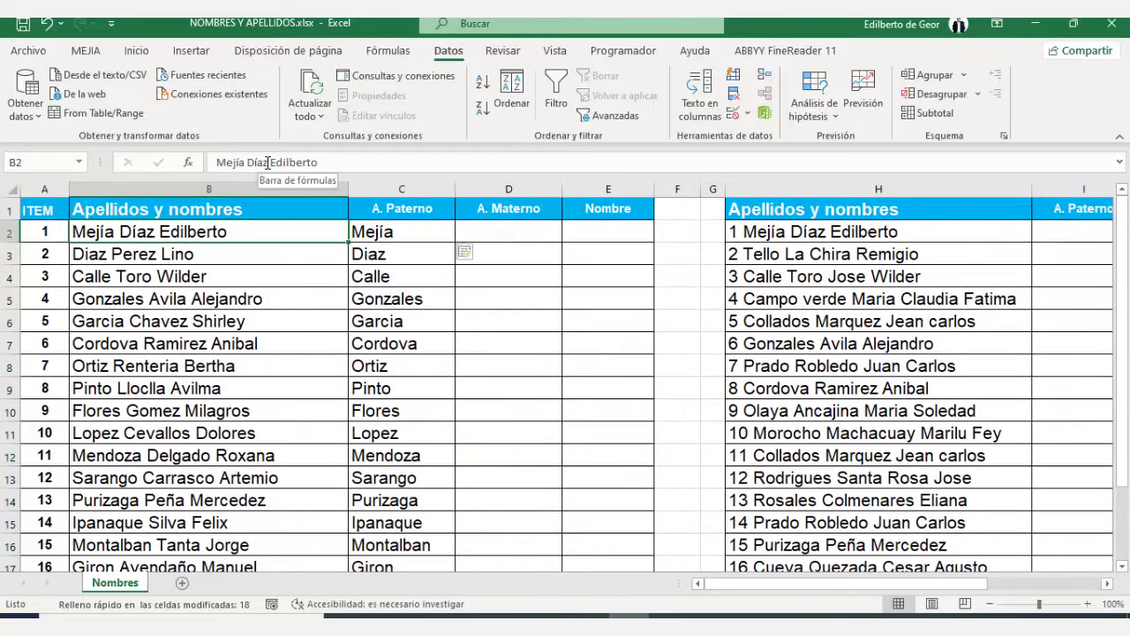
Step: Paste the maternal surname 'Díaz' from B2 into cell D2
left_click_drag(266, 163, 253, 164)
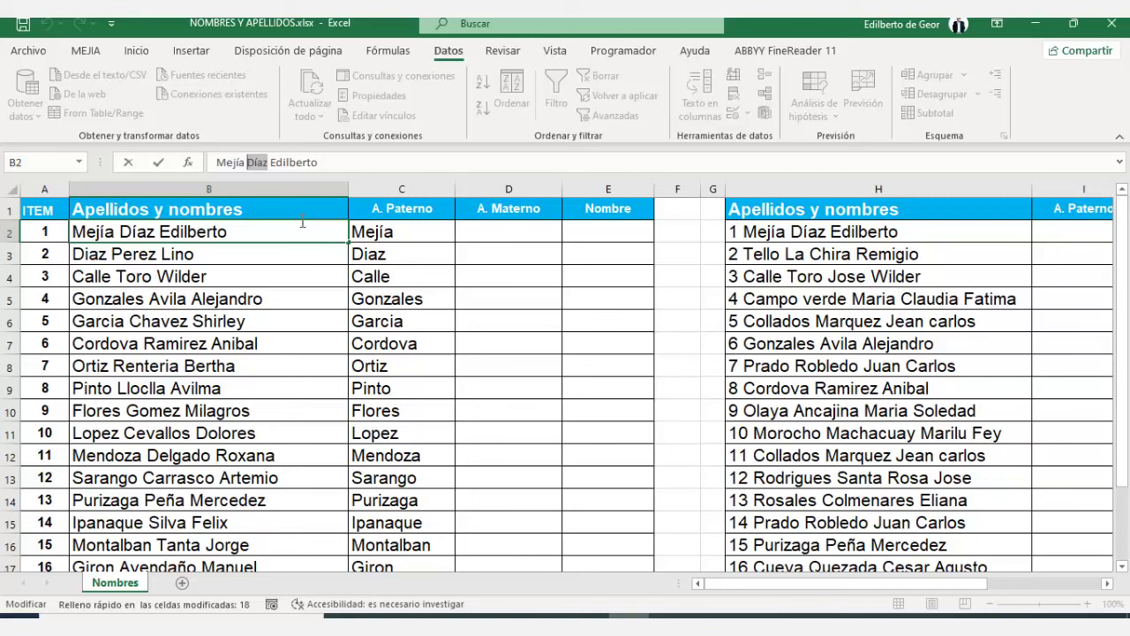
left_click(505, 230)
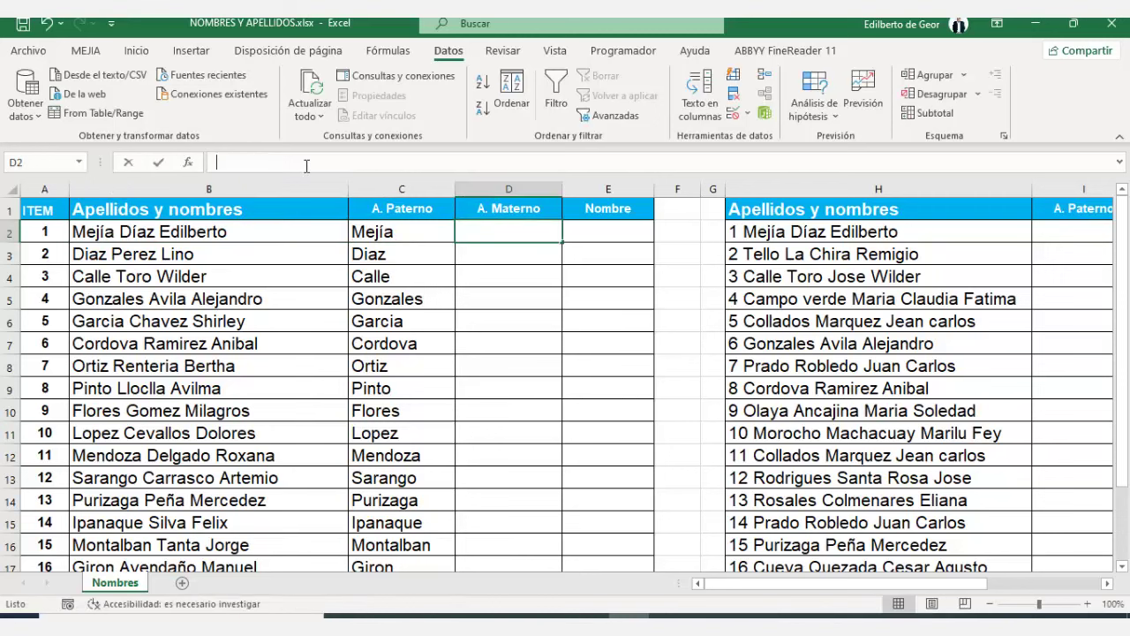
key("ctrl+v")
key("Return")
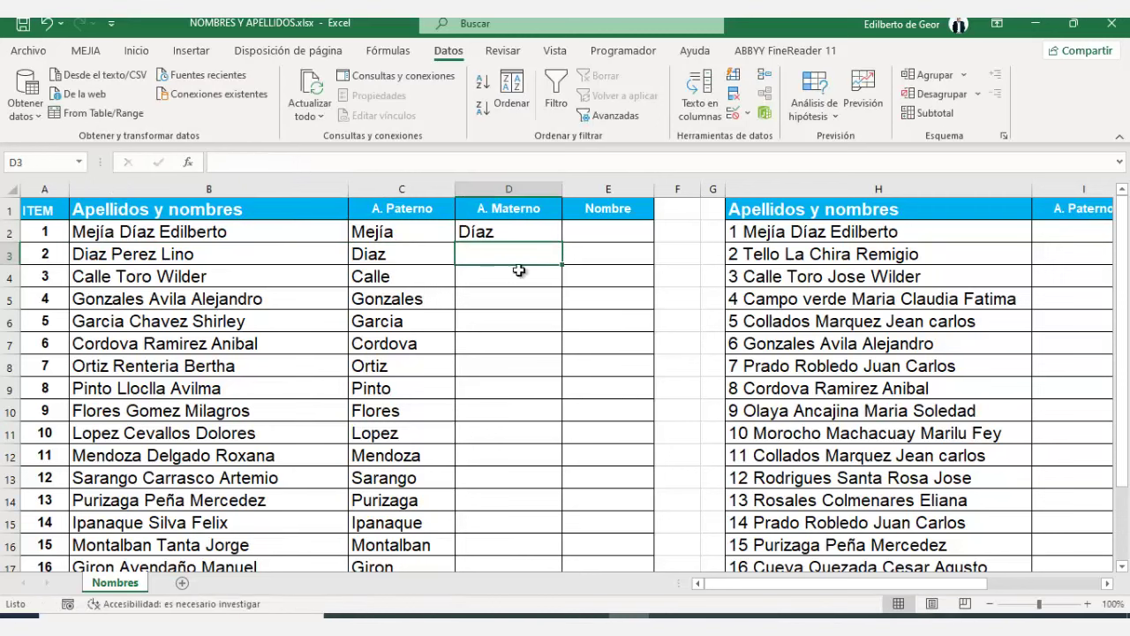
left_click(537, 231)
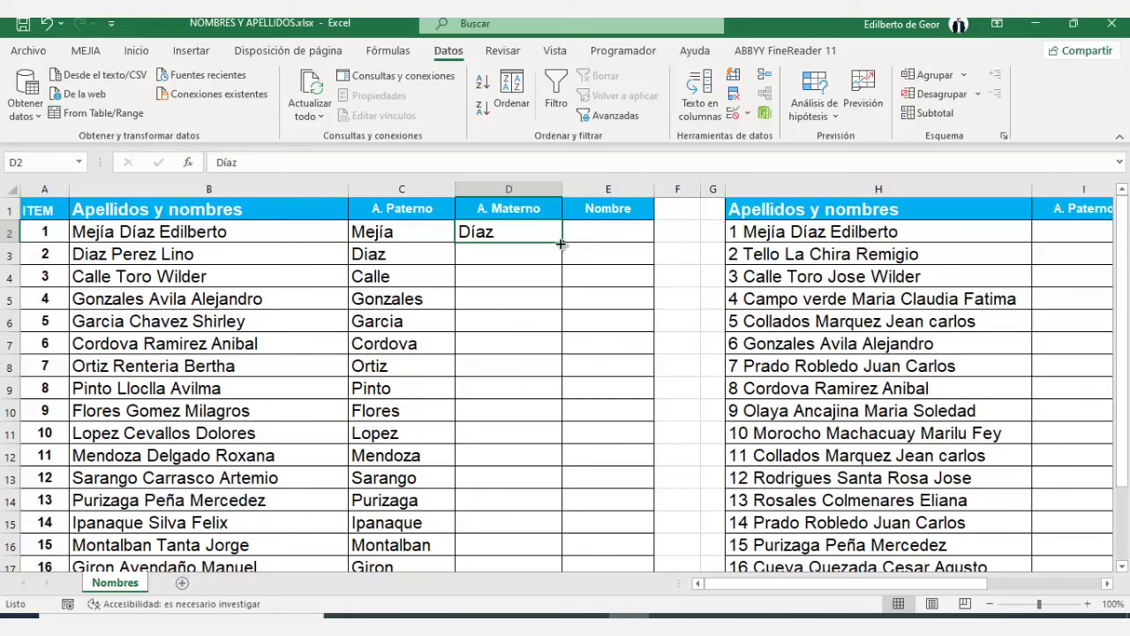
Step: Fill D2 down to D20 and switch the fill to Relleno rápido for each row's maternal surname
left_click_drag(565, 242, 565, 534)
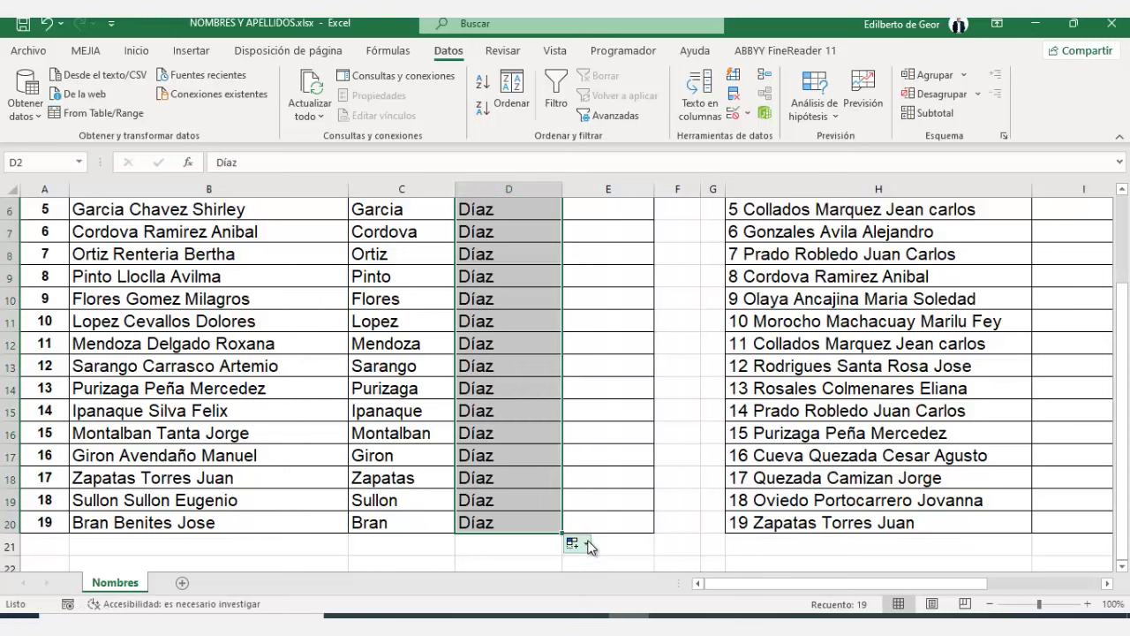
left_click(589, 547)
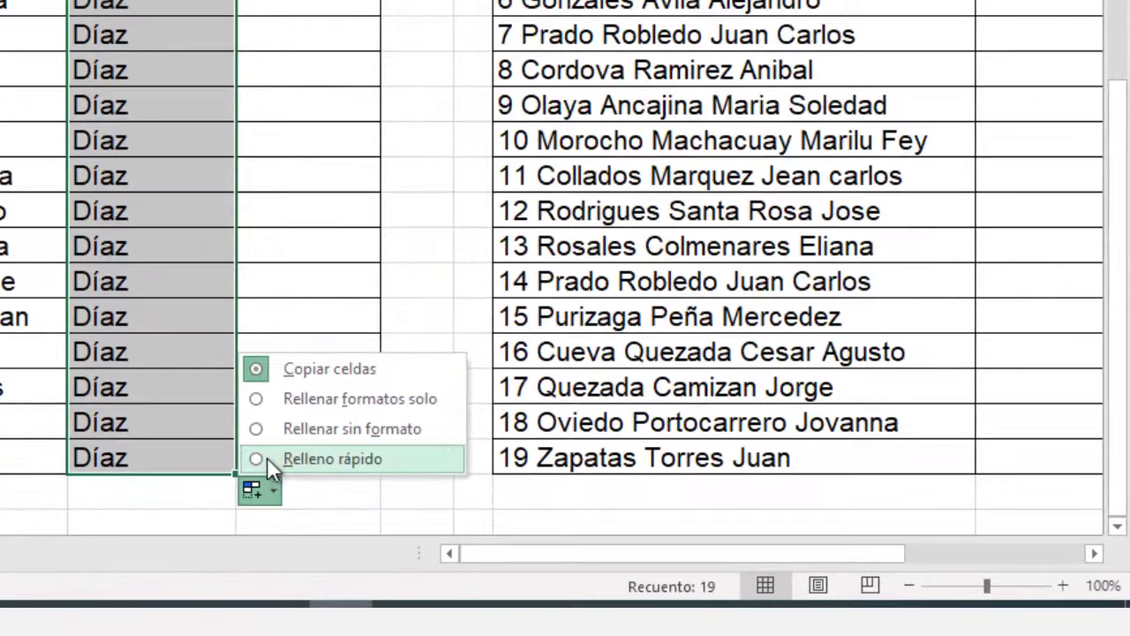
left_click(260, 457)
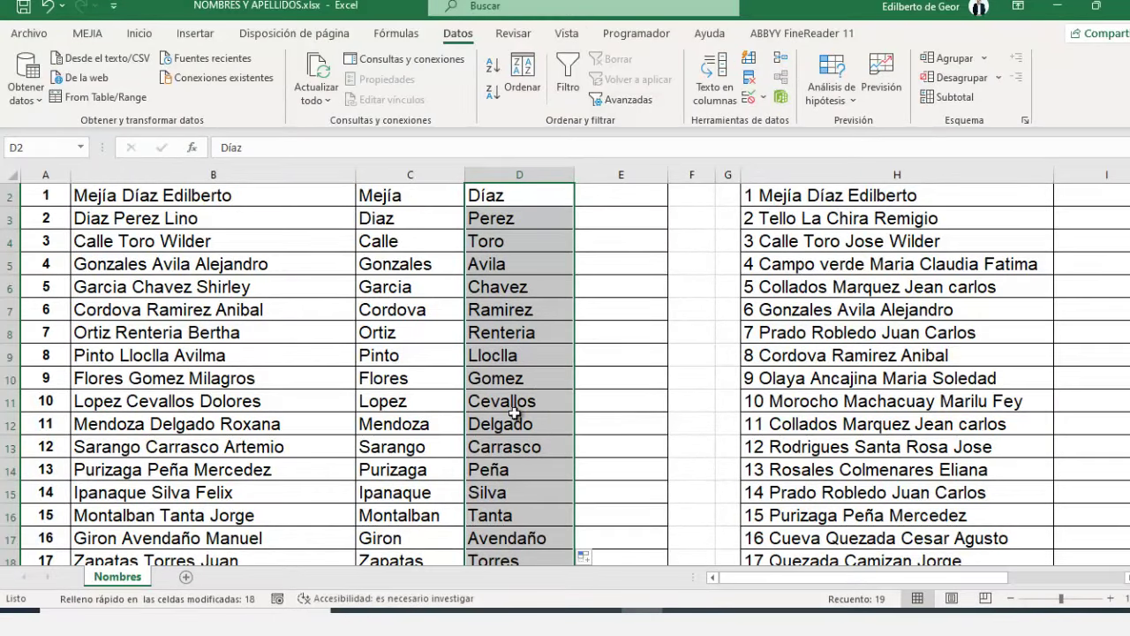
left_click(147, 399)
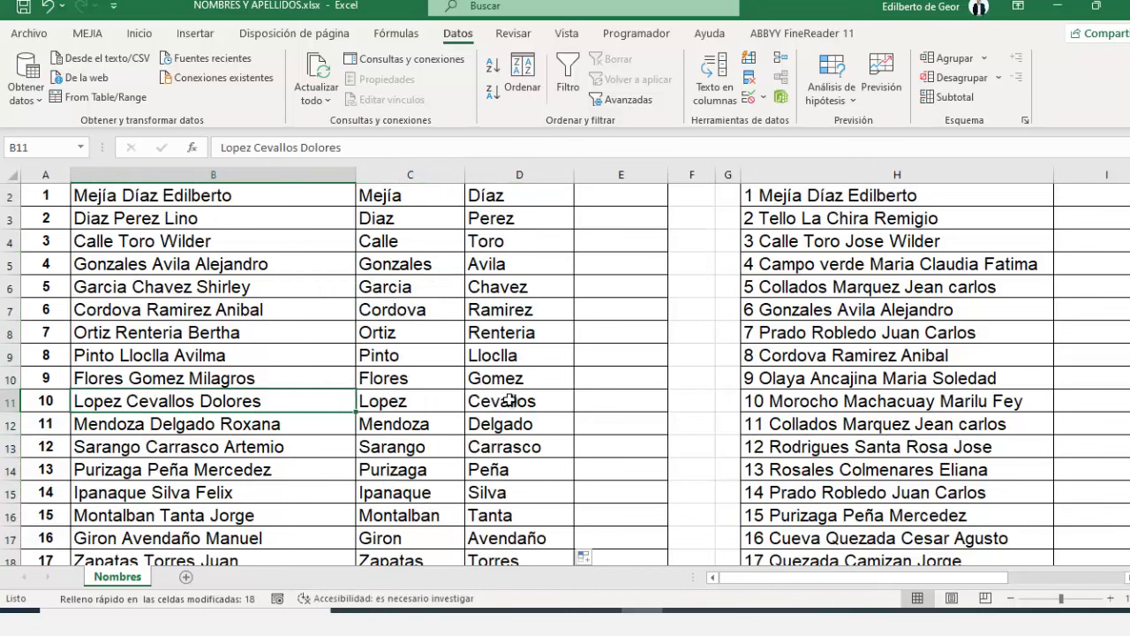
scroll(473, 445, "down", 1)
scroll(462, 485, "up", 2)
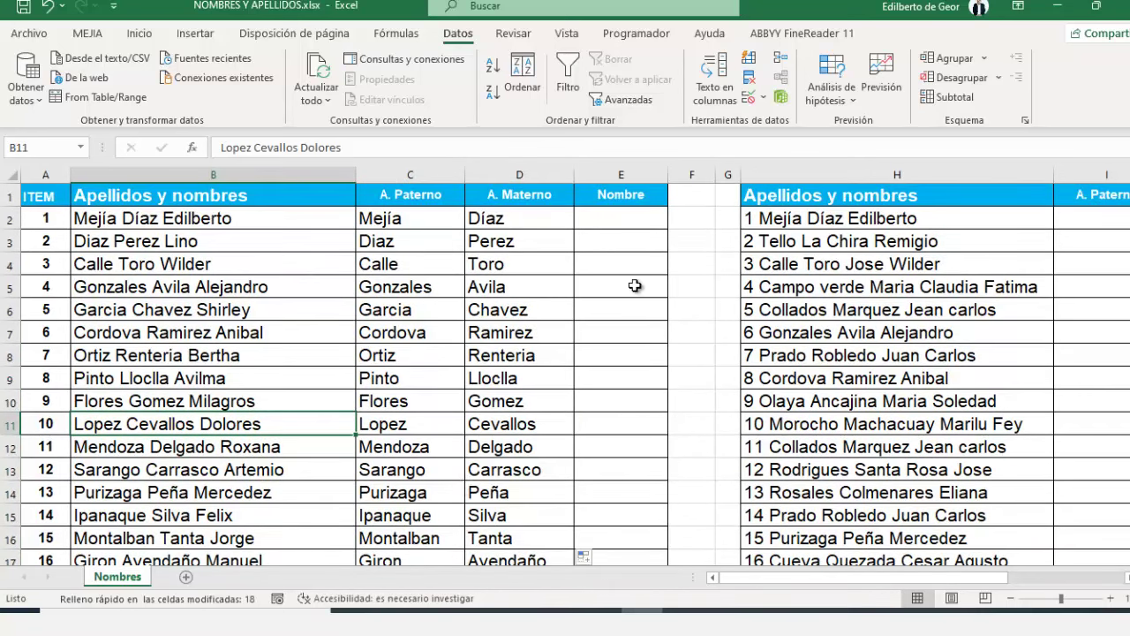
Step: Copy the given name 'Edilberto' from B2 into cell E2
left_click(624, 217)
left_click(210, 217)
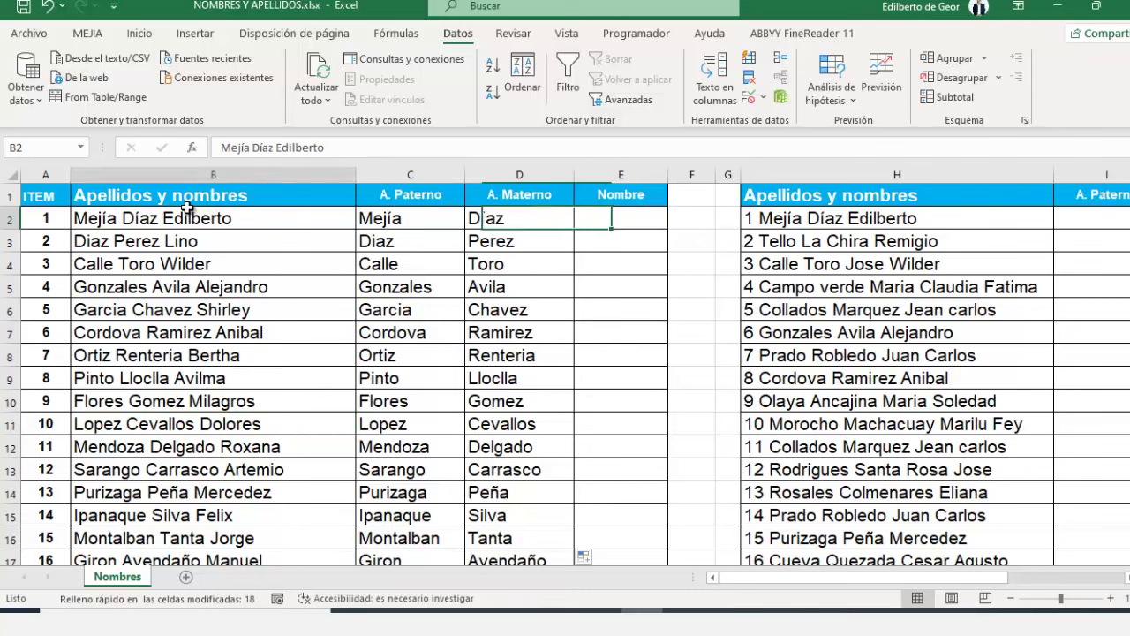
left_click_drag(324, 147, 279, 148)
key("ctrl+c")
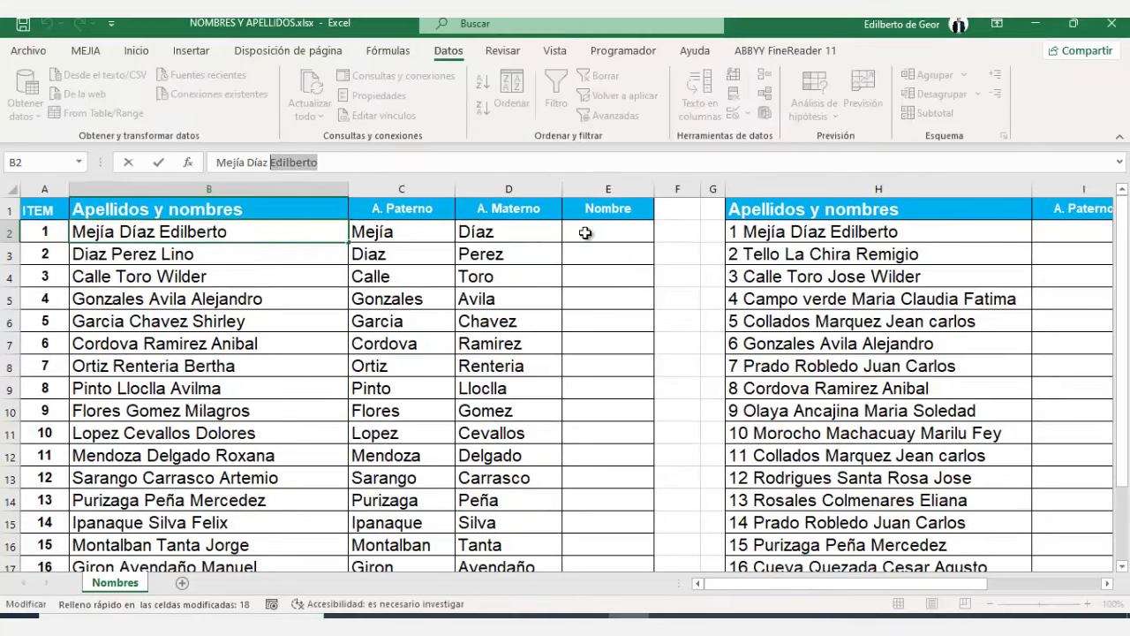
left_click(597, 217)
left_click(407, 149)
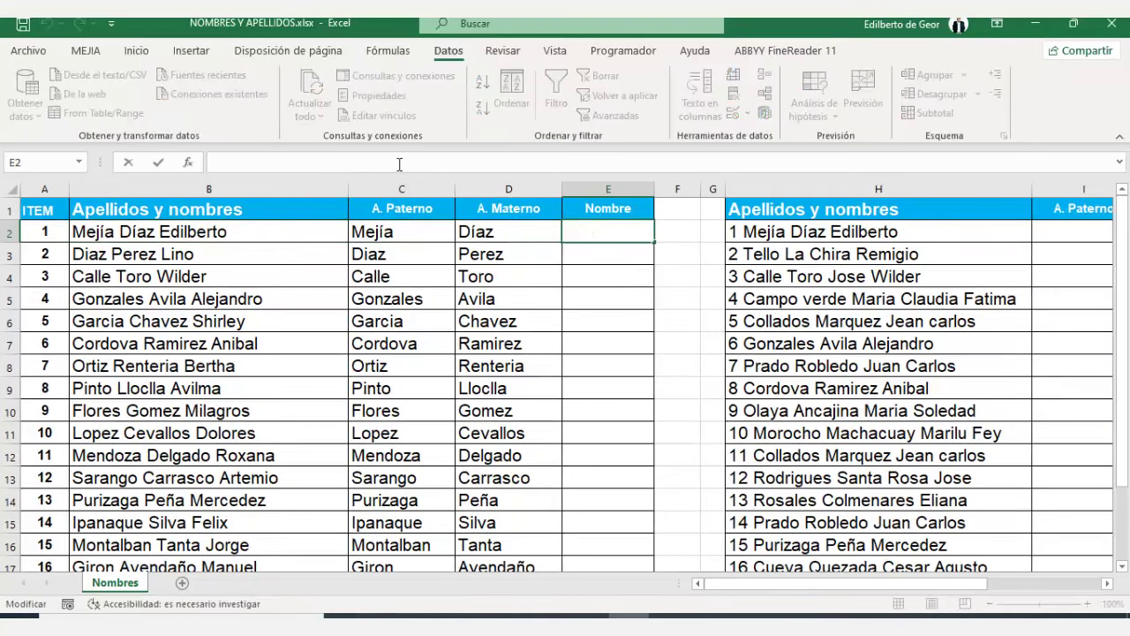
key("ctrl+v")
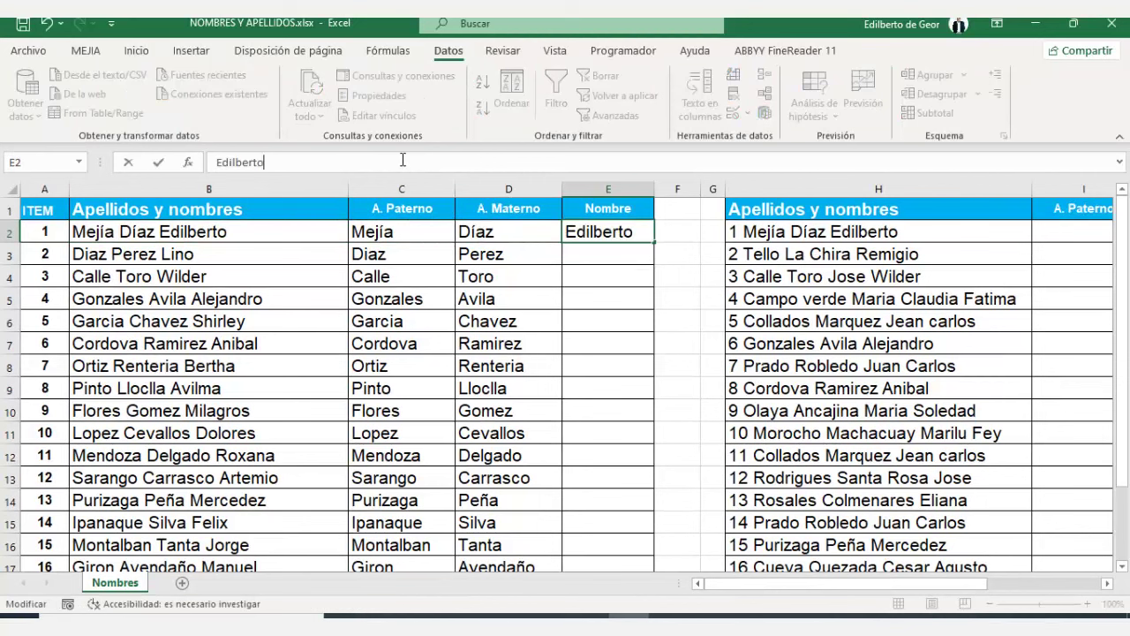
left_click(623, 233)
Step: Flash Fill the rest of the Nombre column from E2 with Ctrl+E
mouse_move(628, 232)
left_mouse_down()
mouse_move(606, 513)
mouse_move(605, 494)
left_mouse_up()
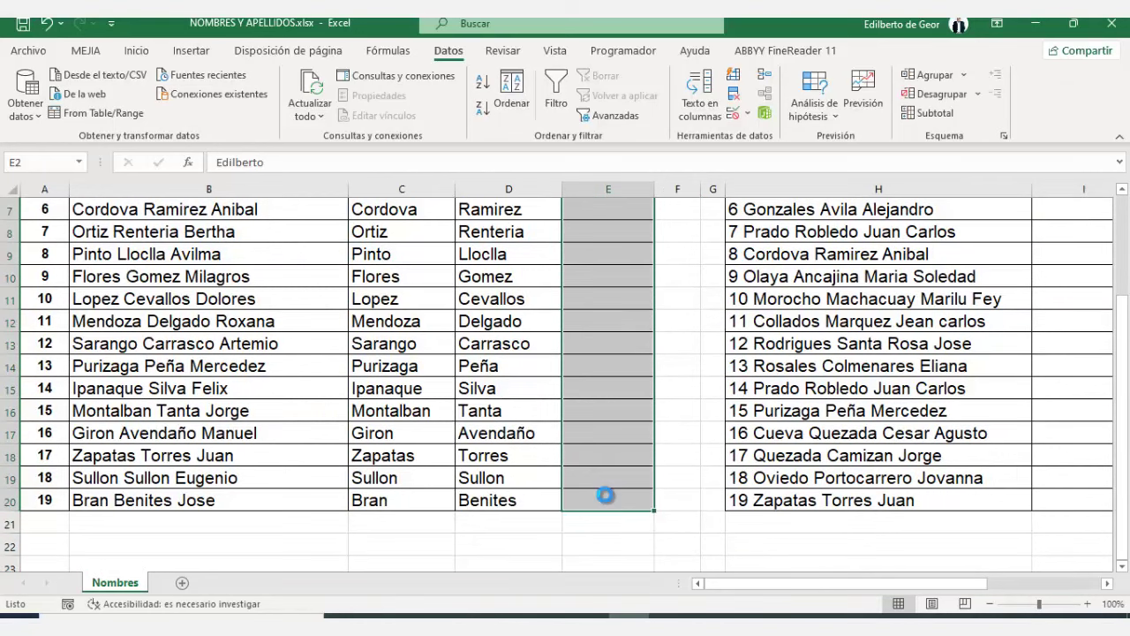
key("ctrl+e")
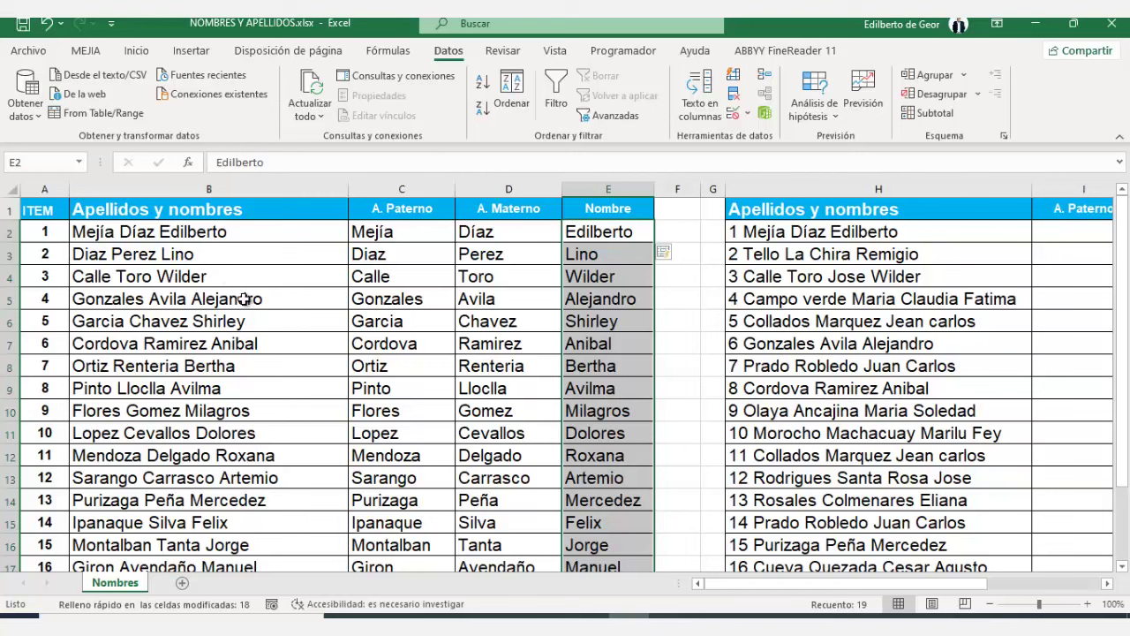
left_click_drag(798, 590, 962, 590)
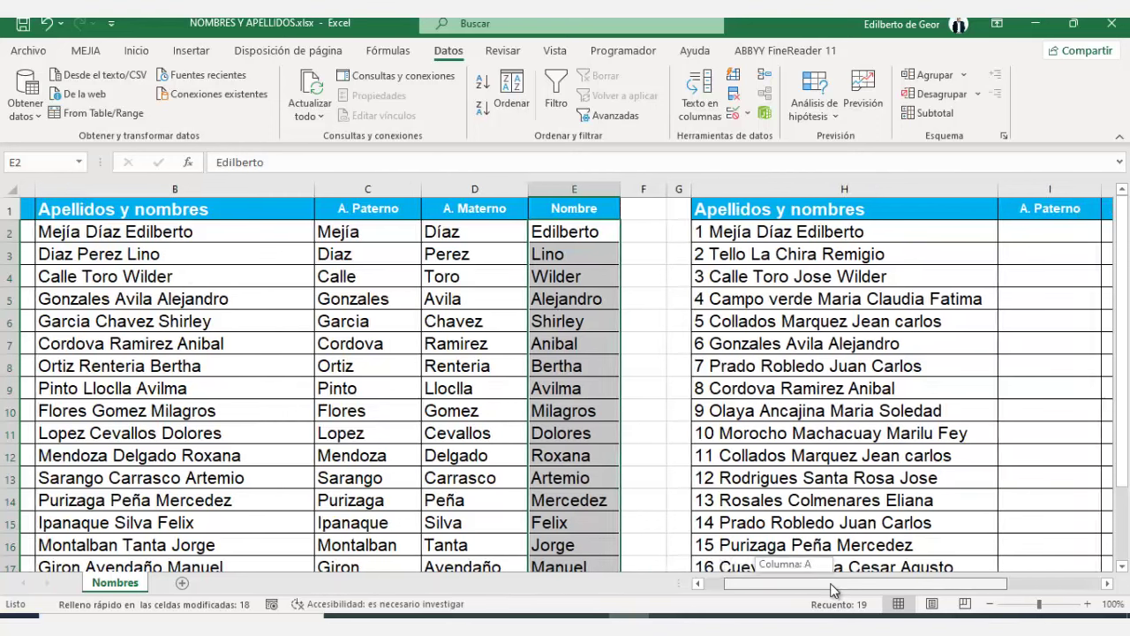
Step: Insert a new column I before A. Paterno and make it narrow
left_click(1107, 582)
left_click(135, 294)
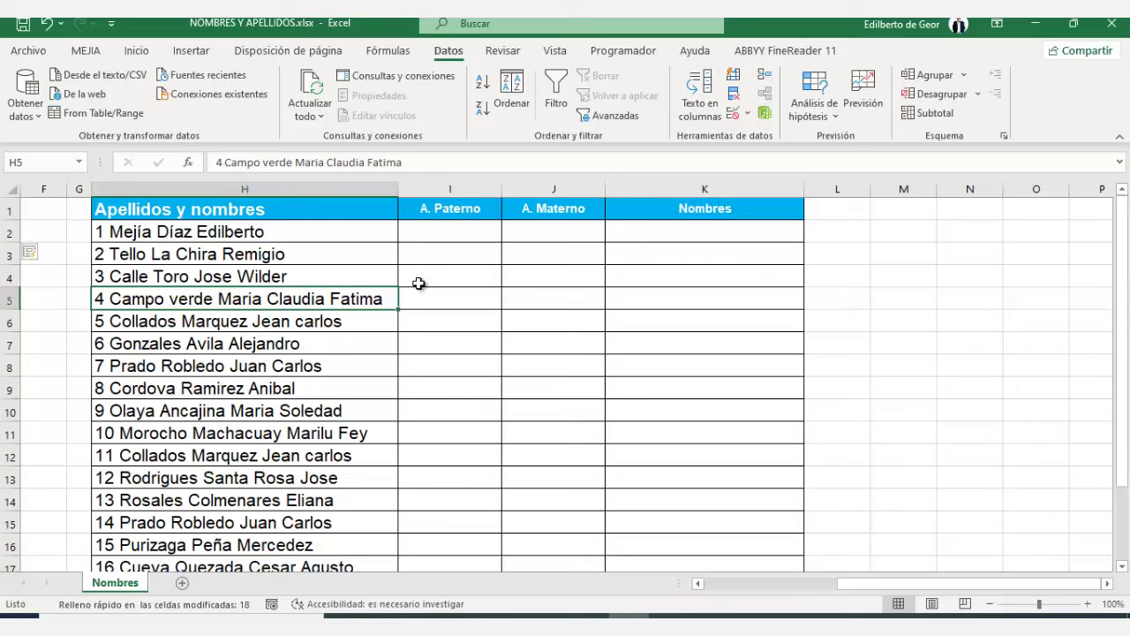
left_click(459, 185)
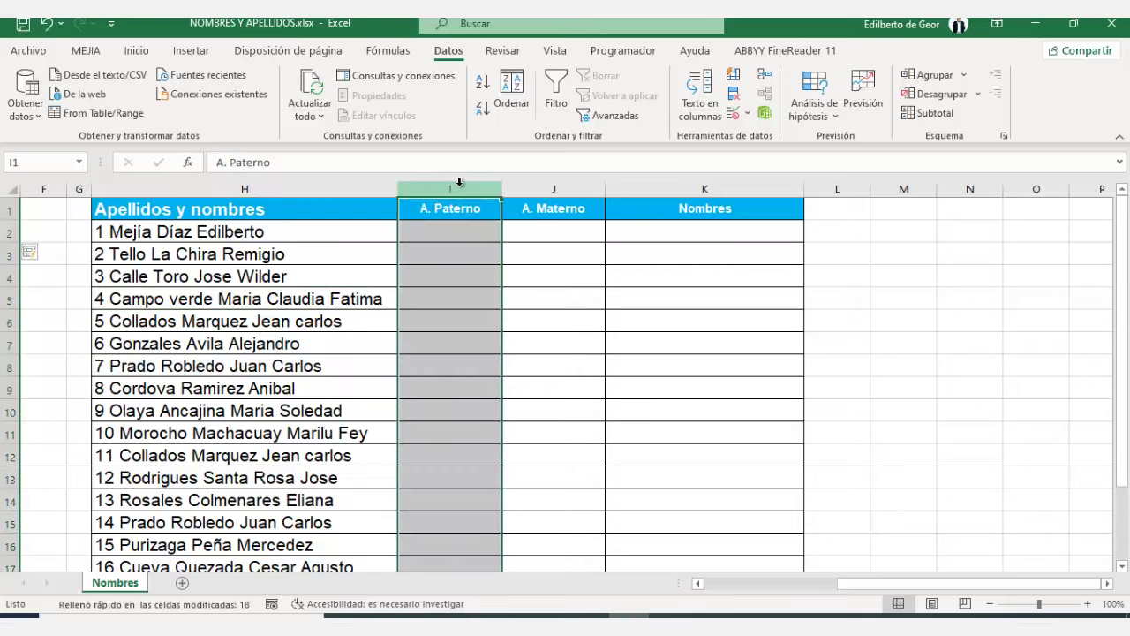
key("ctrl+plus")
left_click_drag(685, 189, 448, 190)
Step: Enter the header 'N°' in I1 and select the full names in H2:H20
left_click(424, 209)
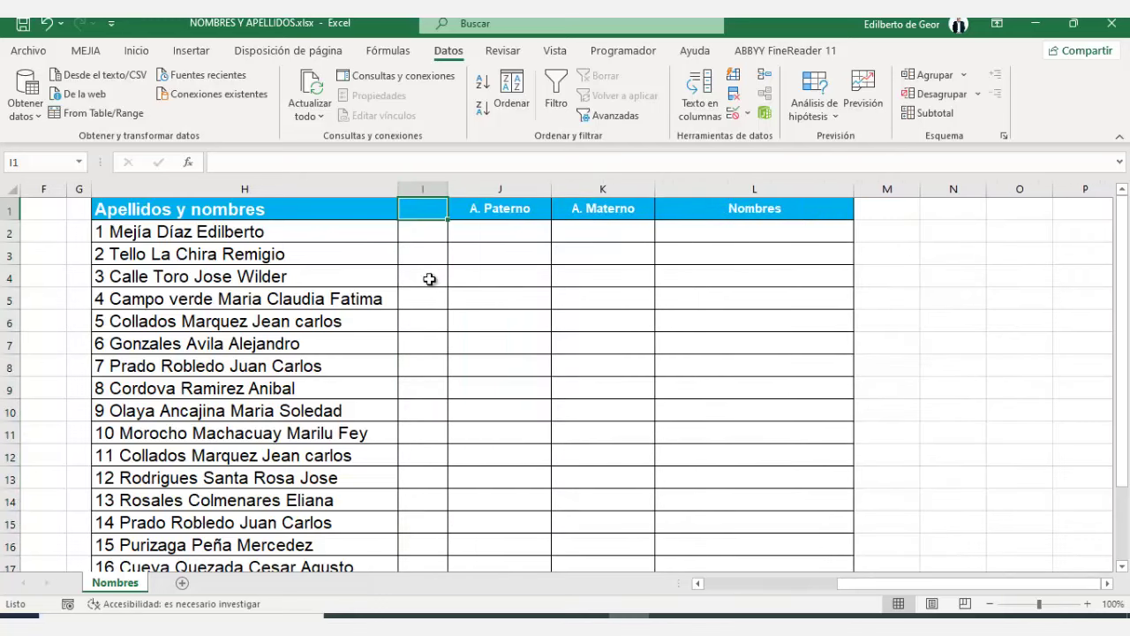
type("N°")
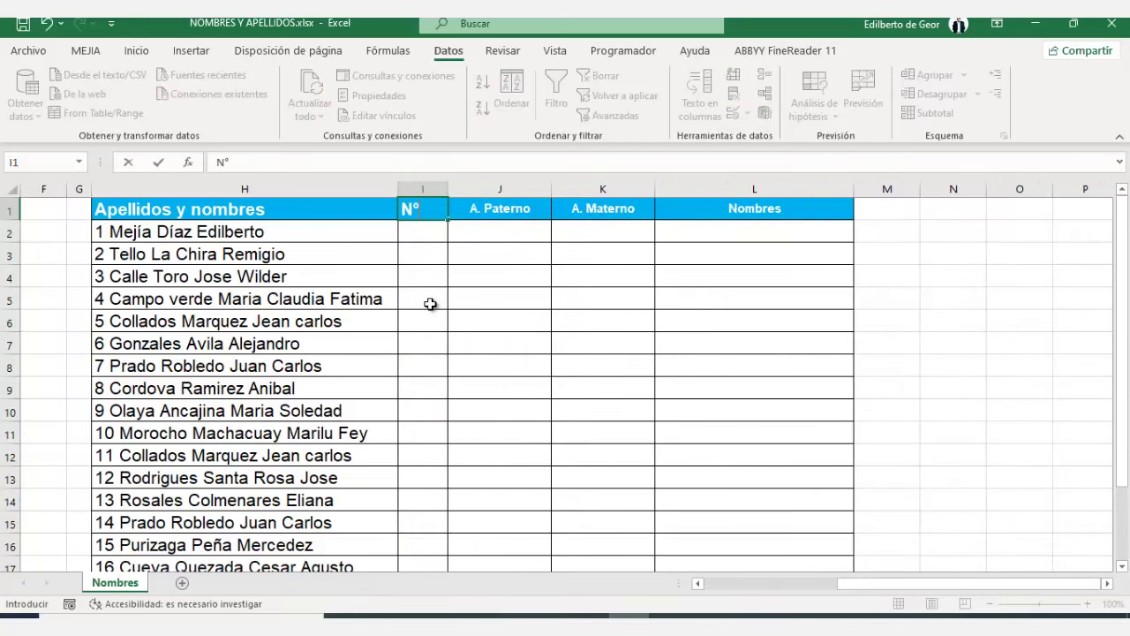
key("Return")
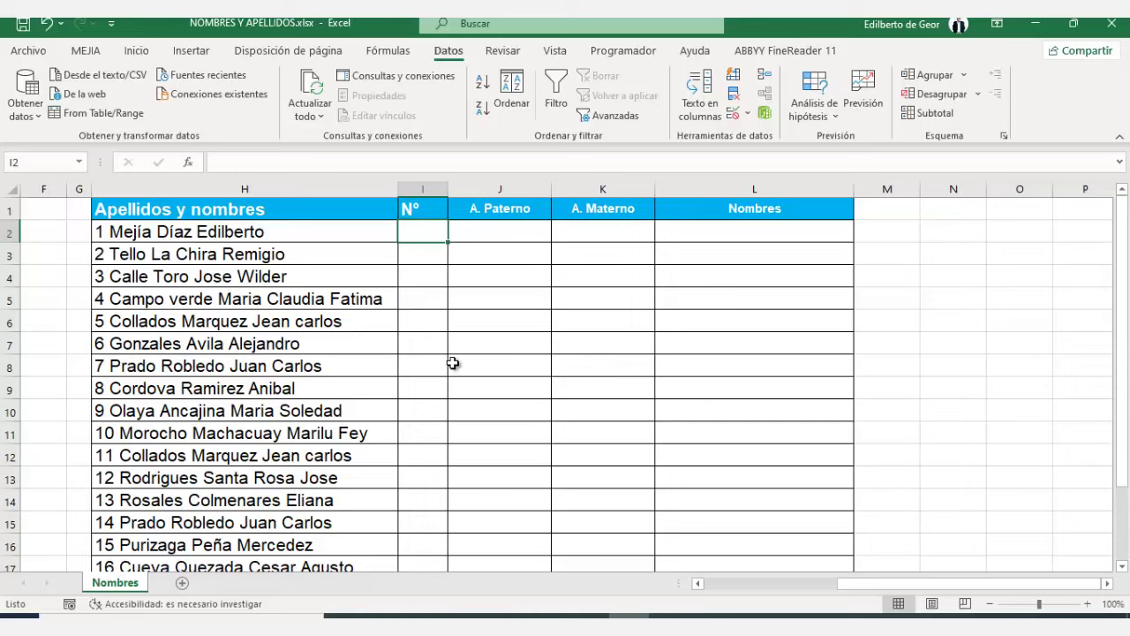
mouse_move(118, 233)
left_mouse_down()
mouse_move(398, 540)
mouse_move(152, 517)
left_mouse_up()
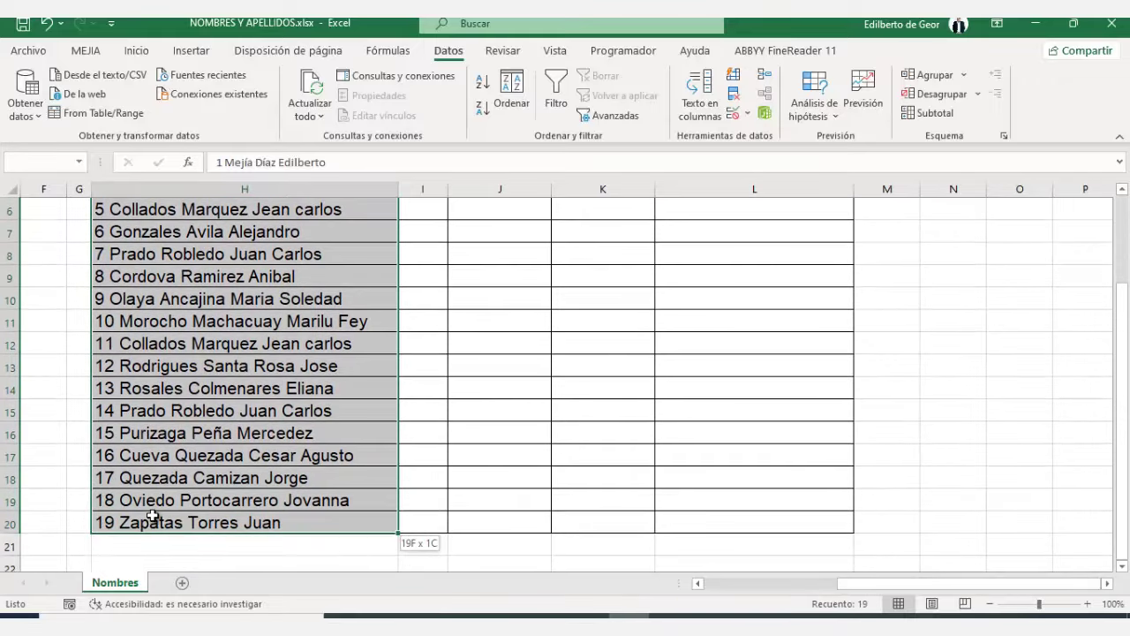
scroll(181, 406, "up", 2)
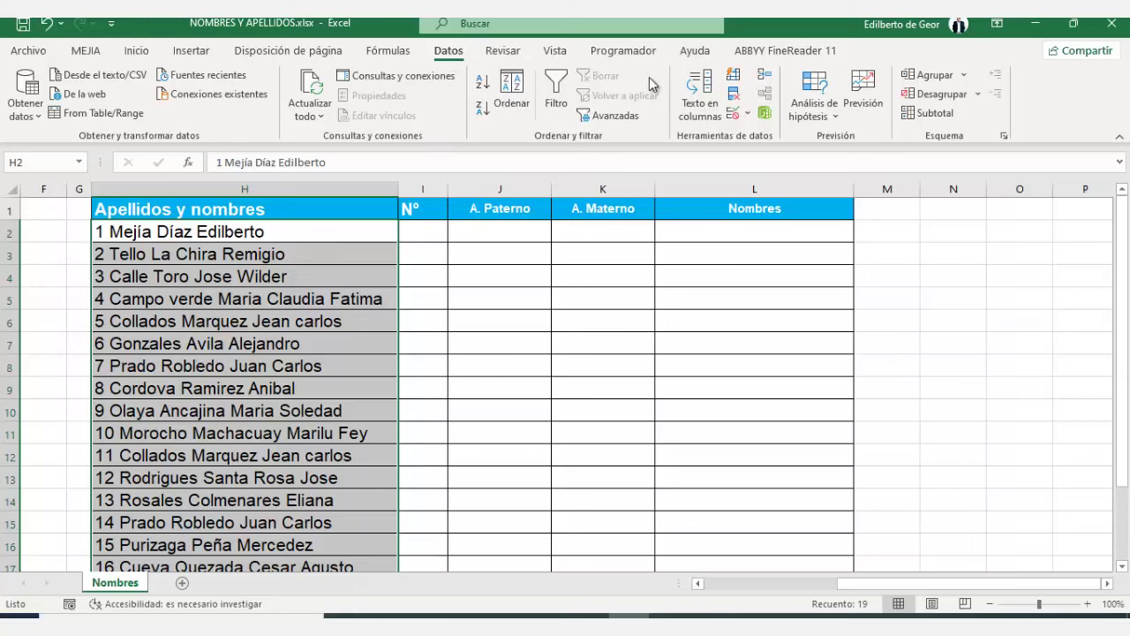
Step: In Texto en columnas, choose Delimitados, splitting on Espacio and treating consecutive separators as one
left_click(711, 87)
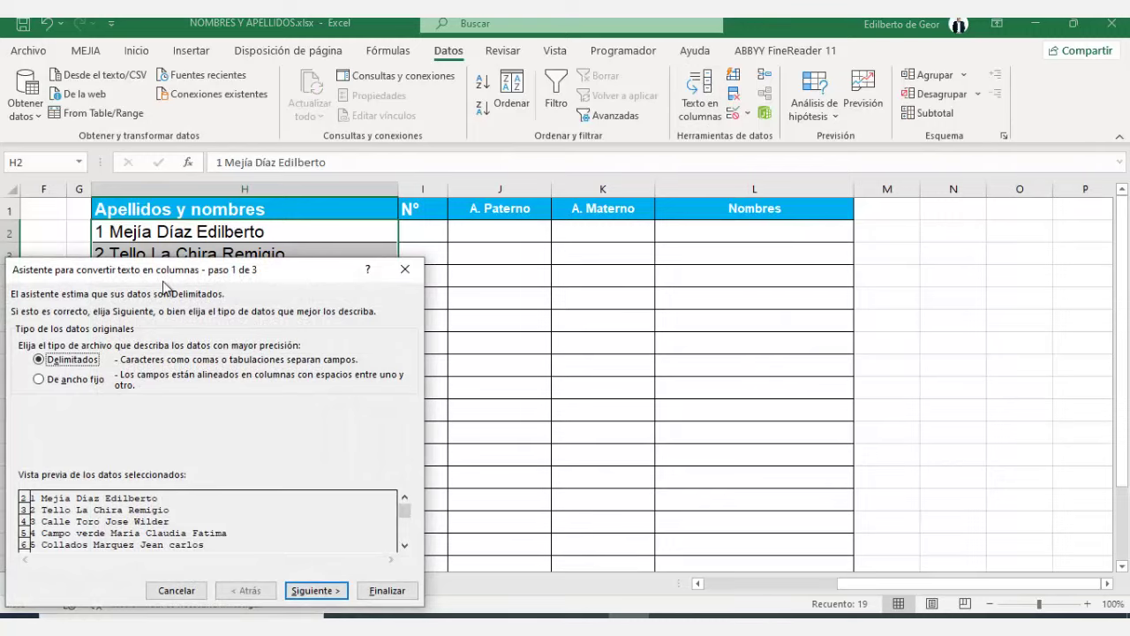
left_click_drag(143, 269, 535, 105)
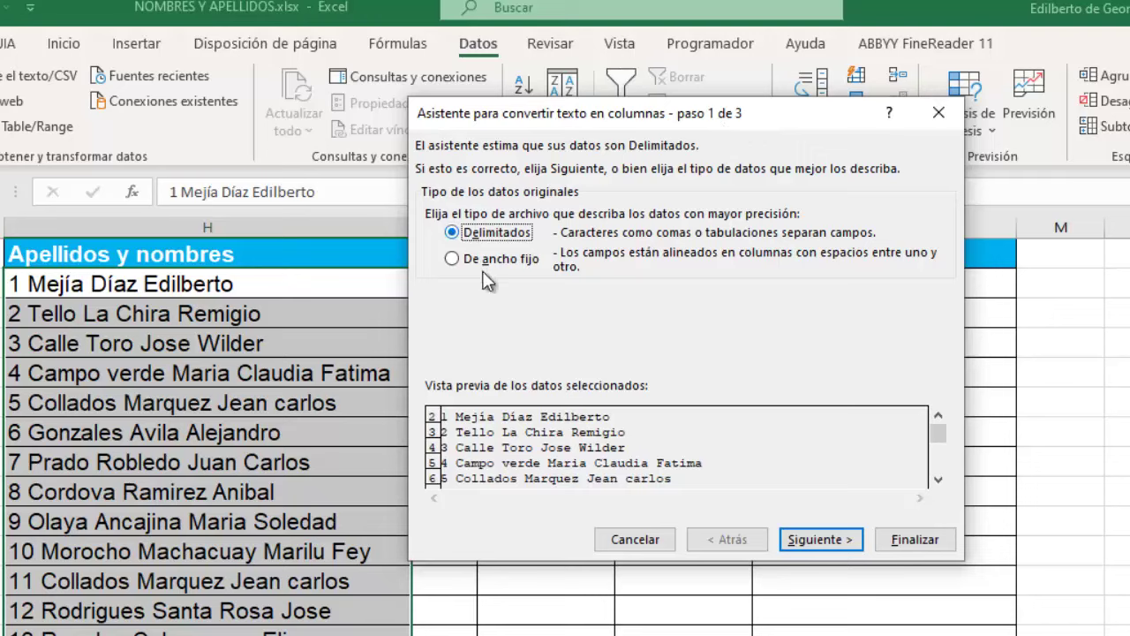
left_click(823, 541)
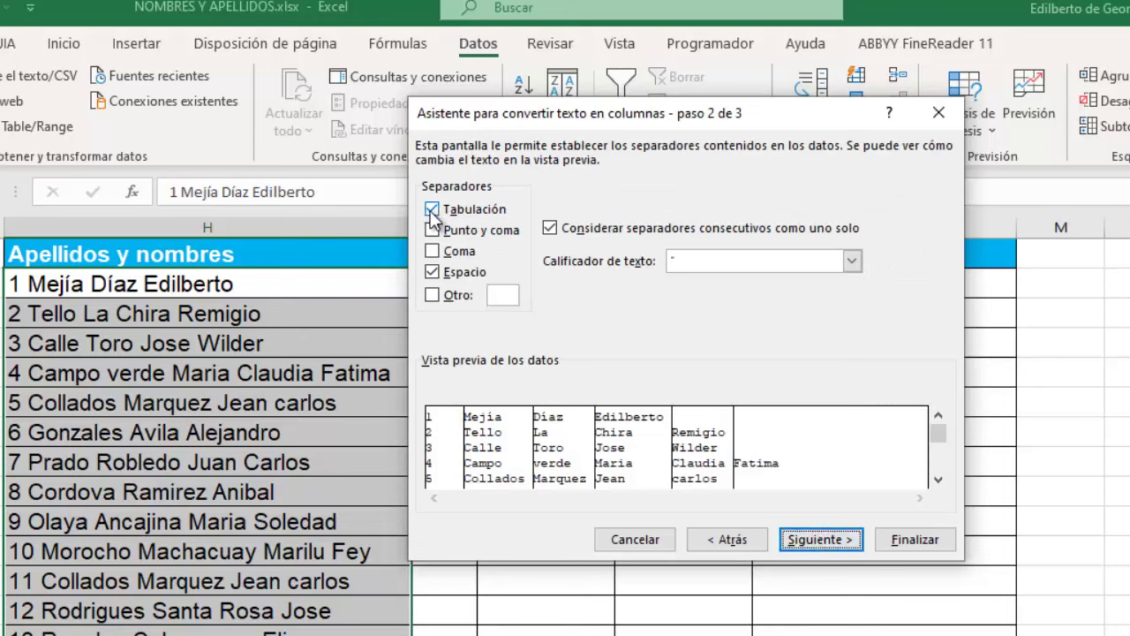
left_click(431, 273)
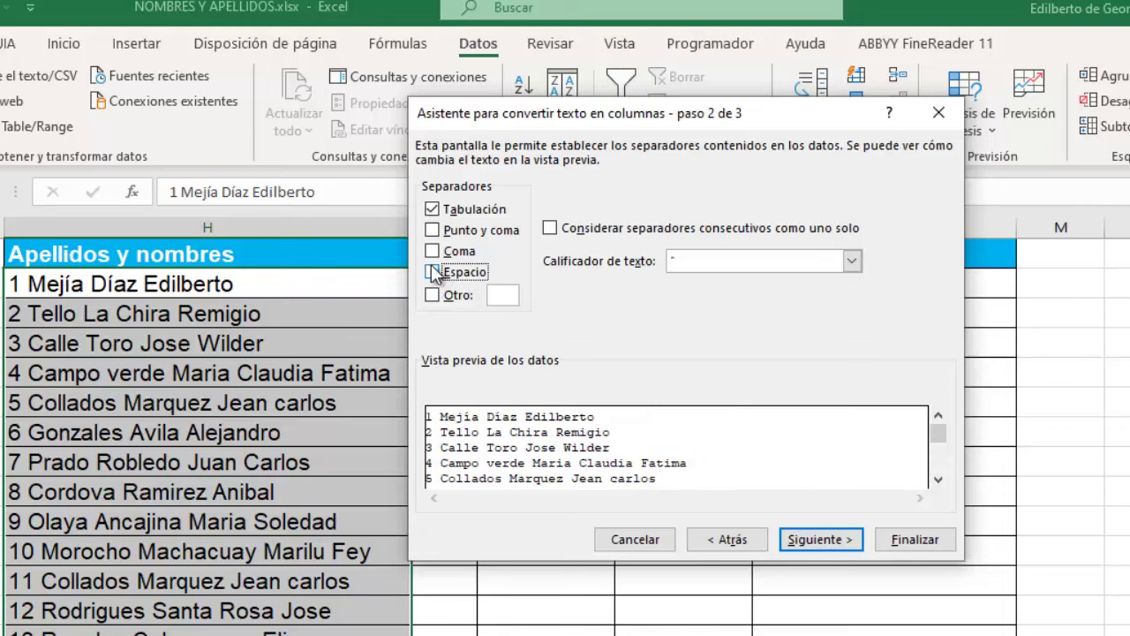
left_click(432, 268)
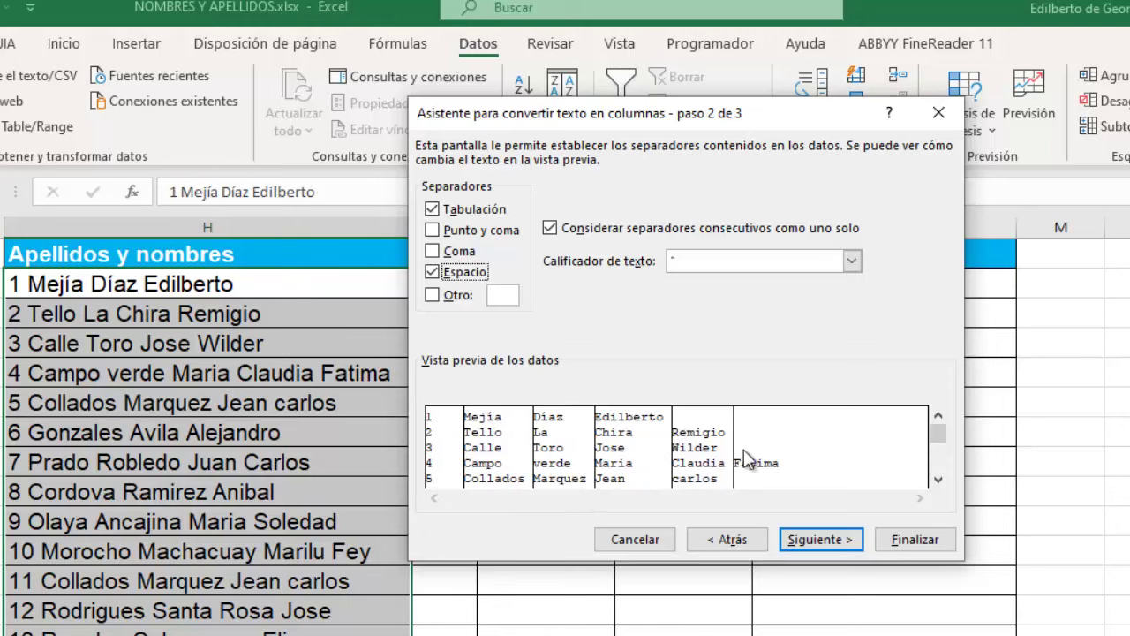
left_click(818, 540)
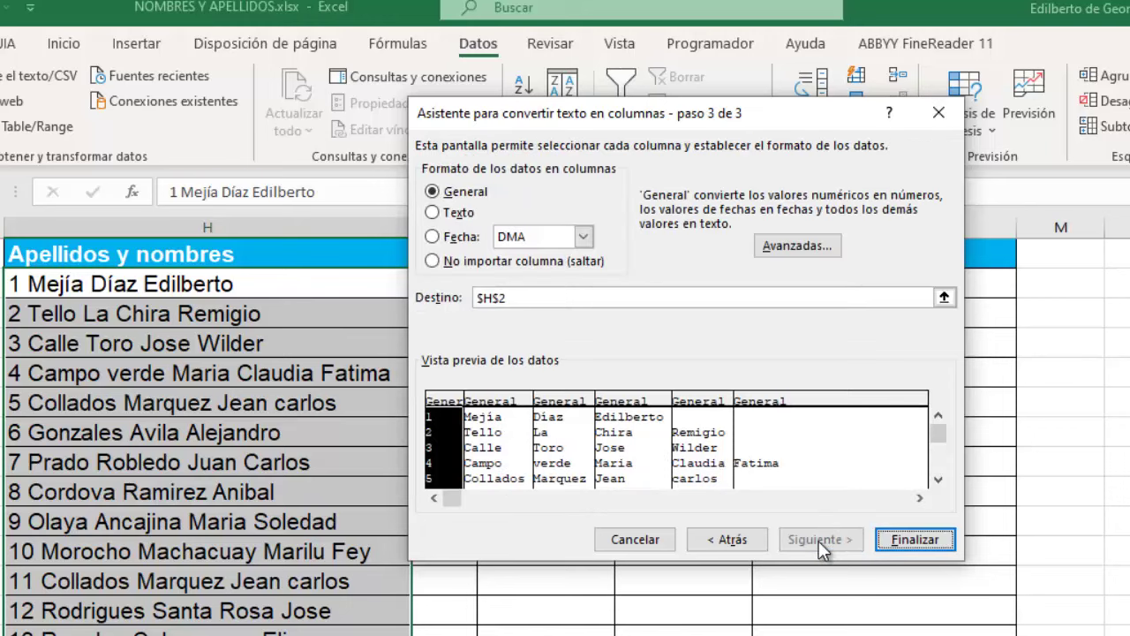
Step: Set the split destination to $I$2 and finish the wizard
left_click(536, 296)
left_click_drag(530, 119, 787, 114)
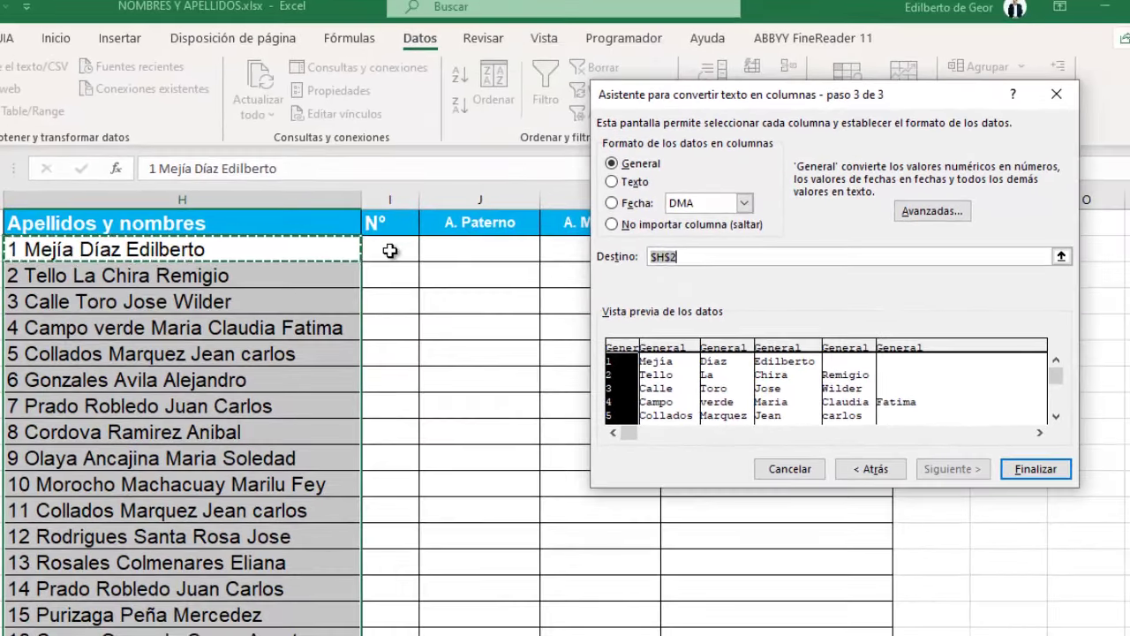
left_click(438, 281)
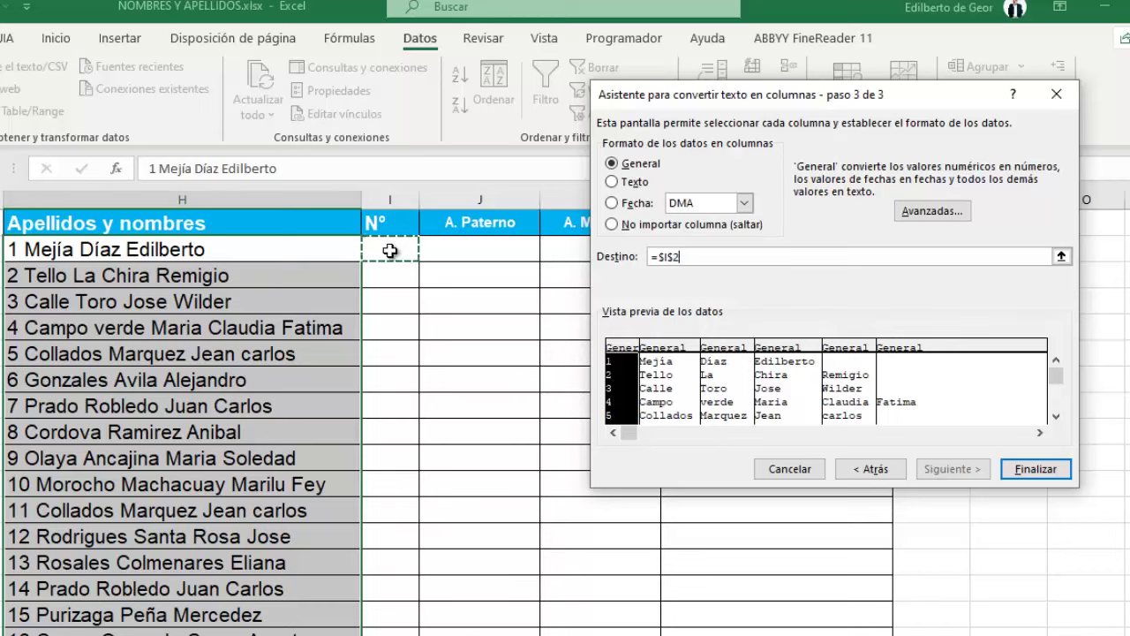
left_click(1055, 471)
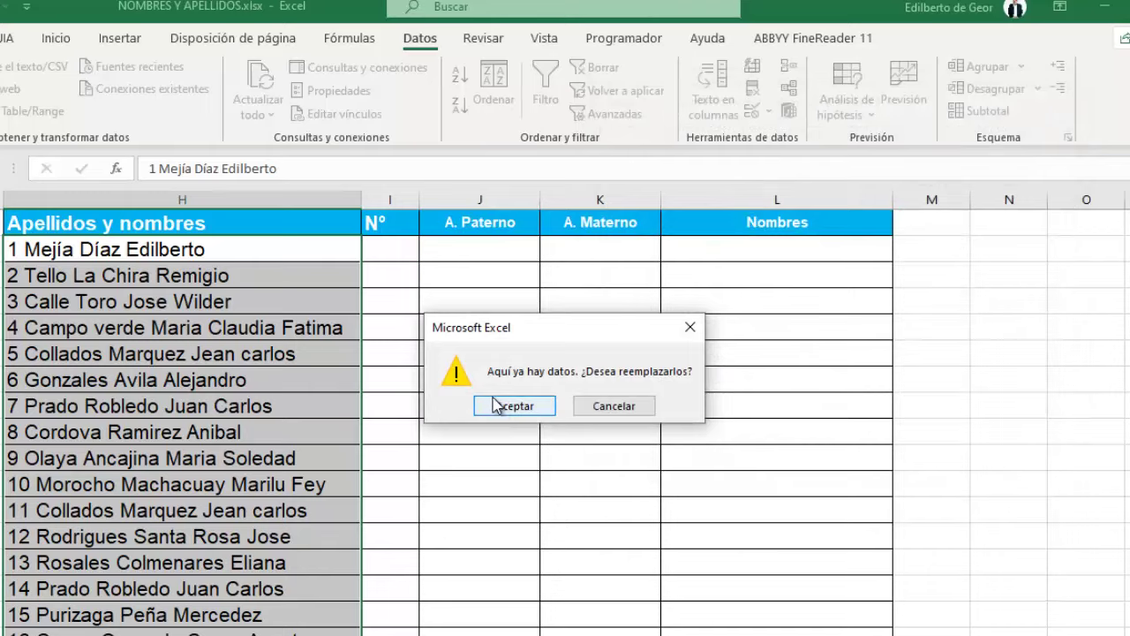
Step: Accept replacing the existing cells with the split names, review them, and select cell P2
left_click(506, 410)
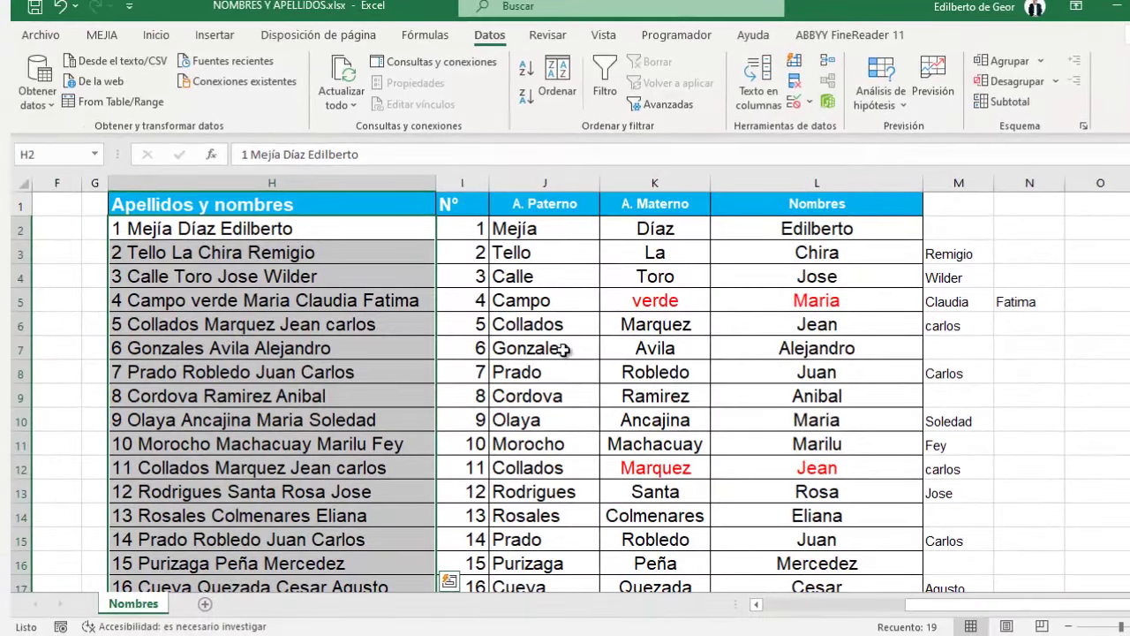
scroll(570, 389, "down", 2)
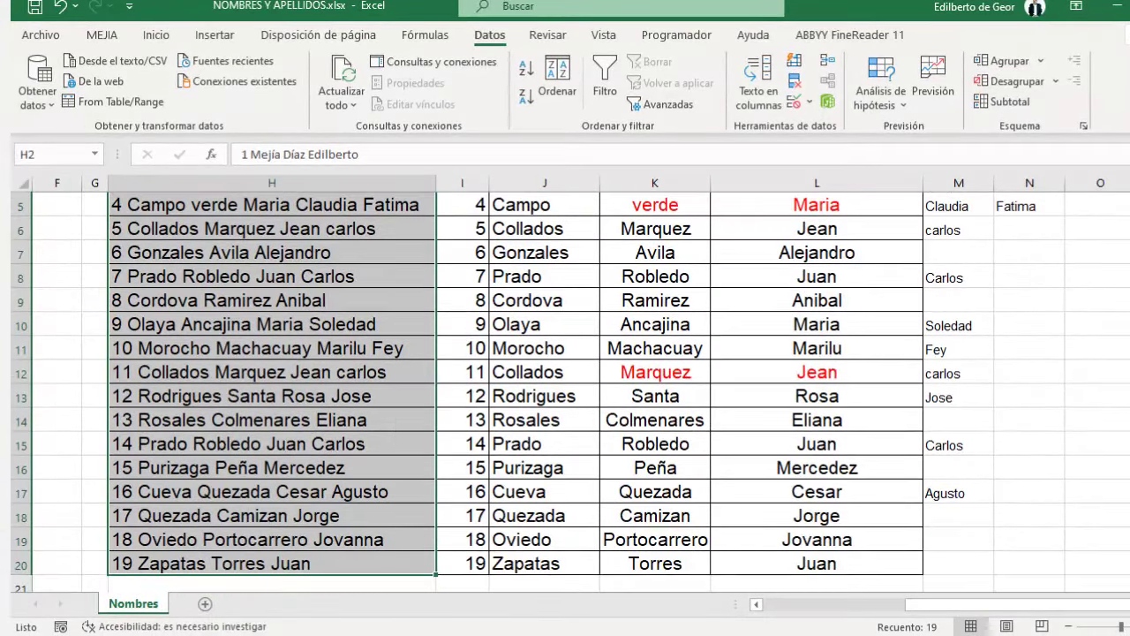
scroll(570, 388, "up", 2)
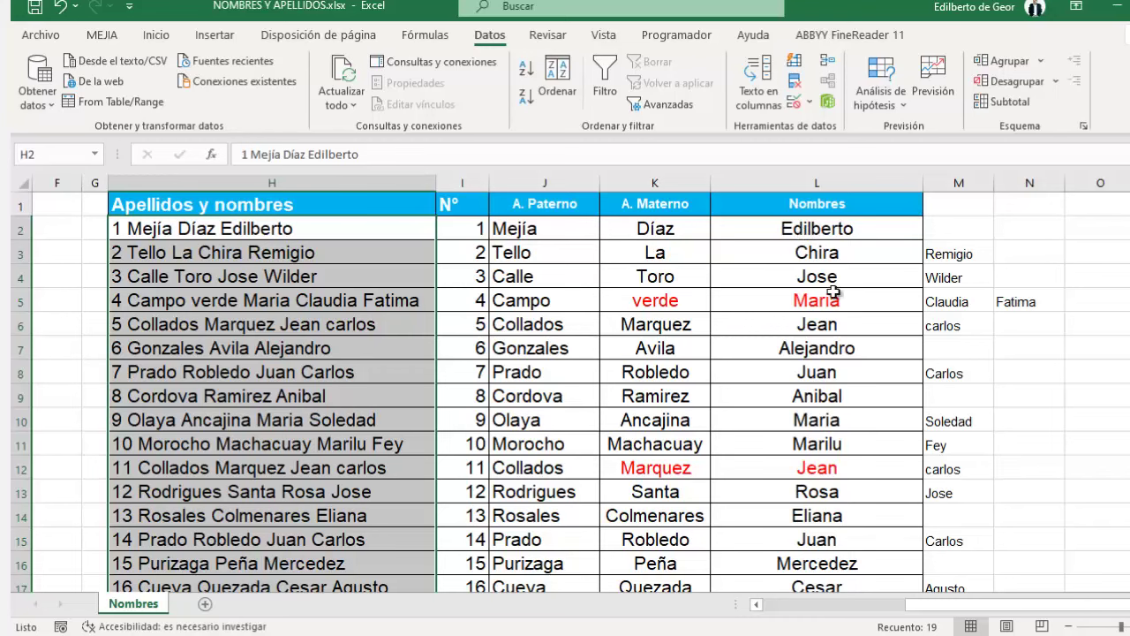
scroll(1002, 440, "right", 2)
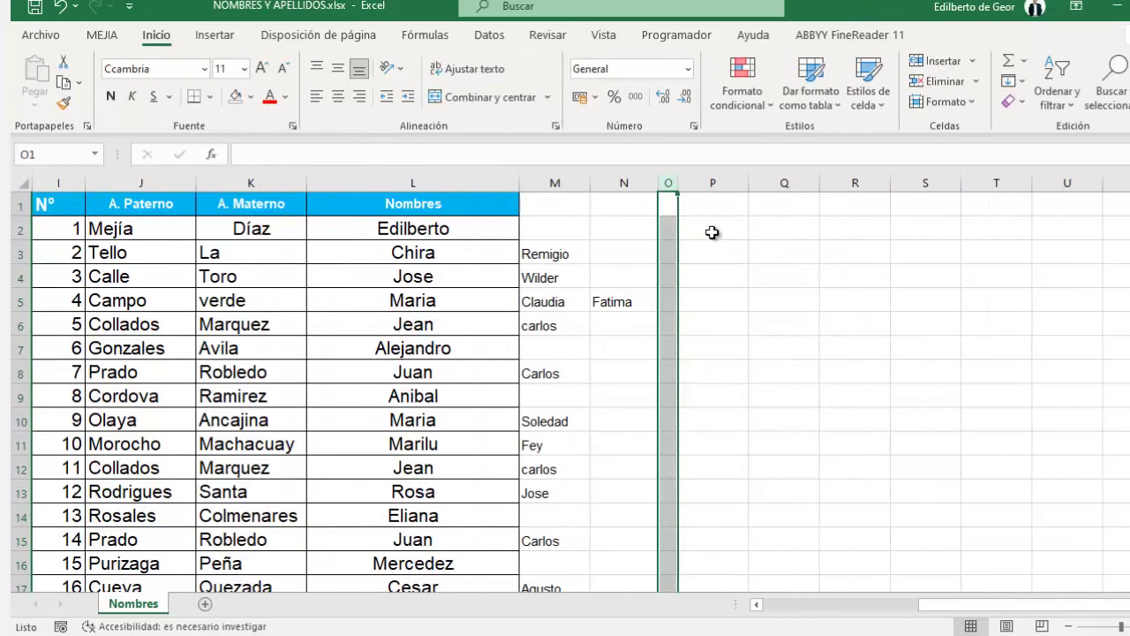
left_click(715, 230)
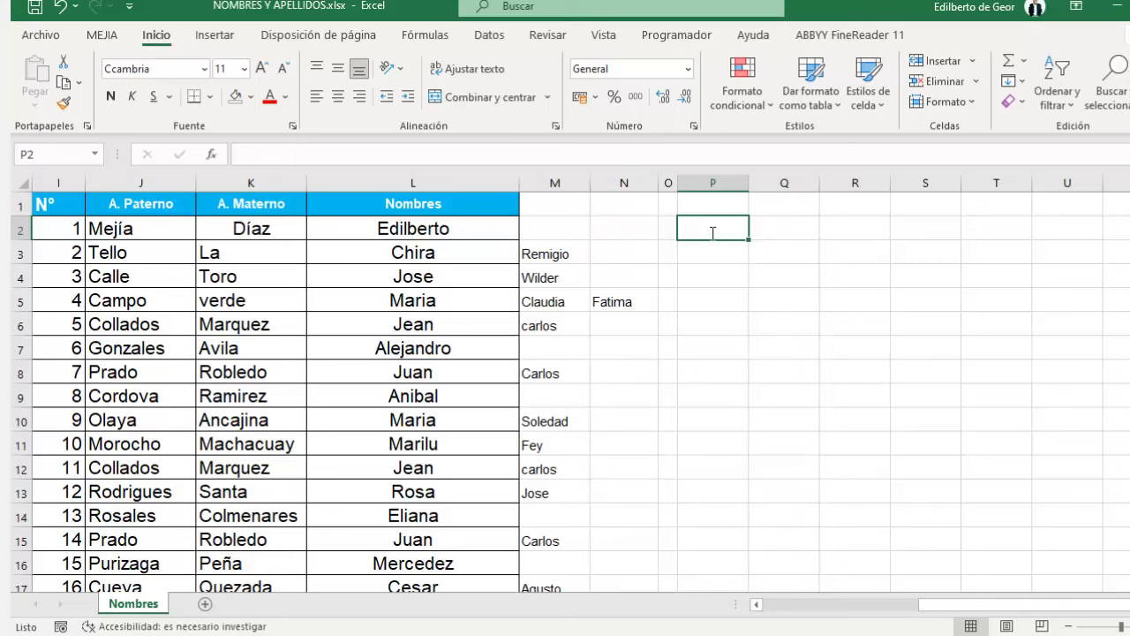
Step: Enter =CONCATENAR(L2," ",M2," ",N2) in P2 to join the given names
type("=conc")
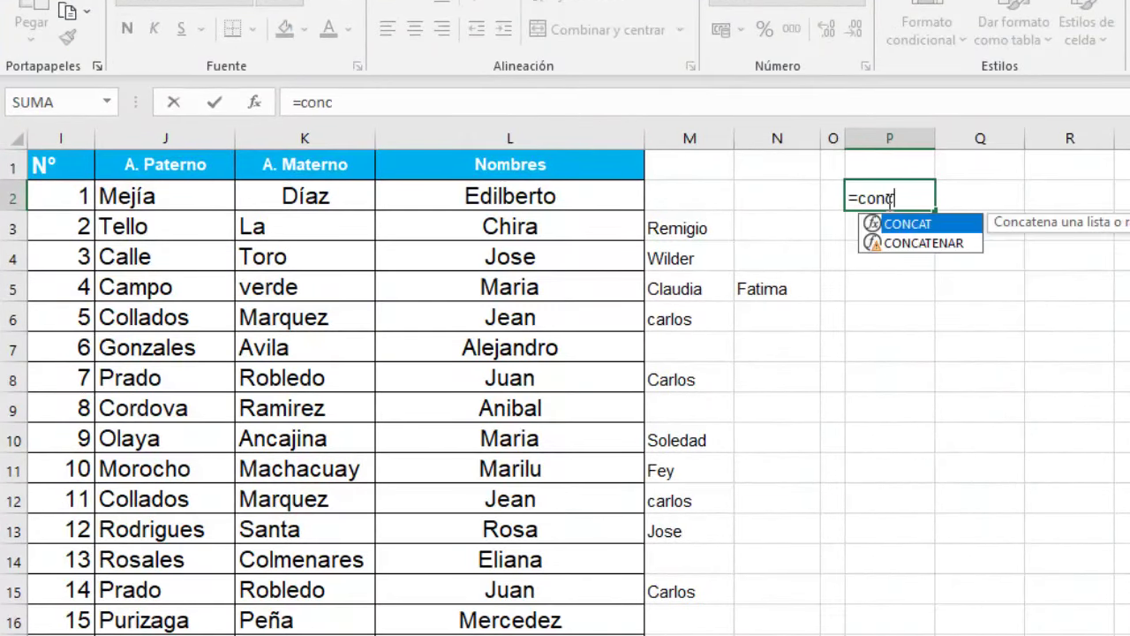
double_click(926, 244)
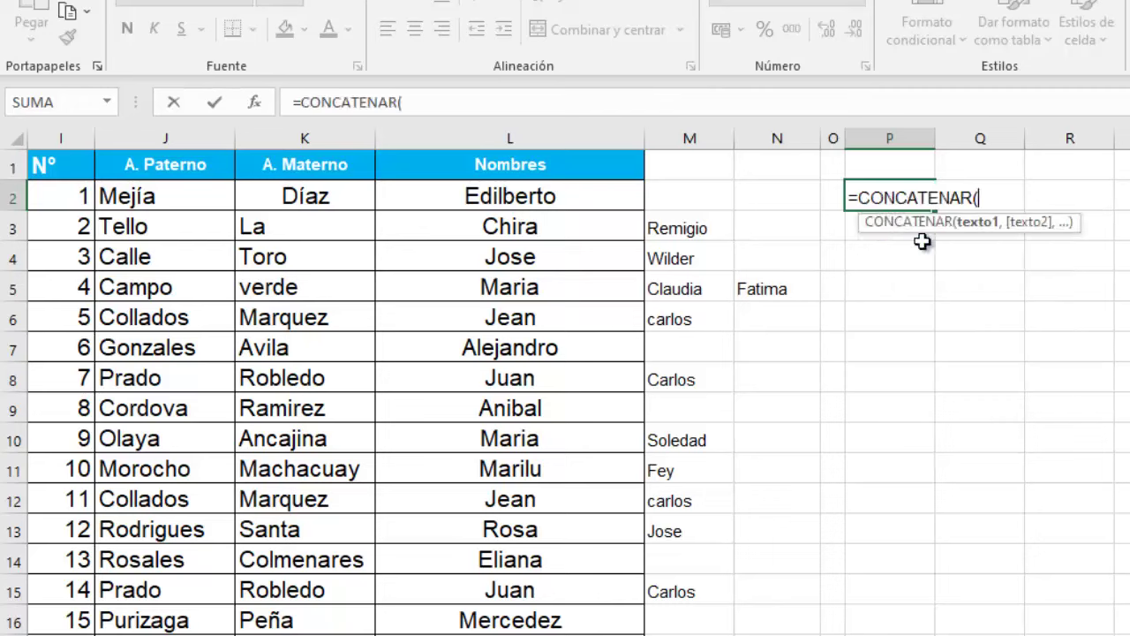
left_click(565, 195)
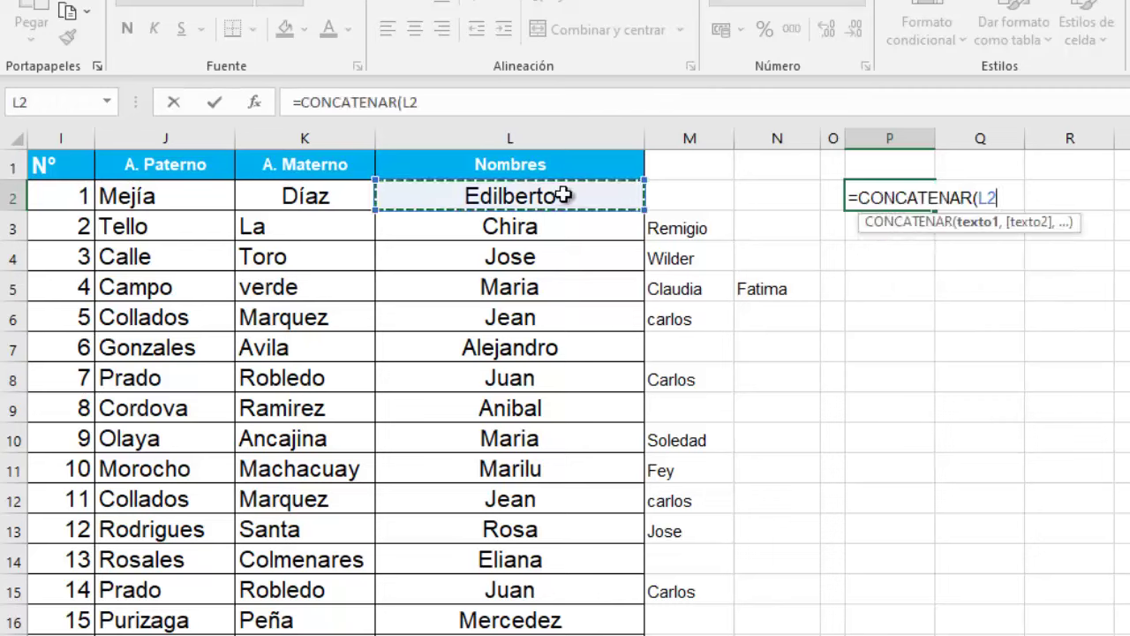
type(",\" \"")
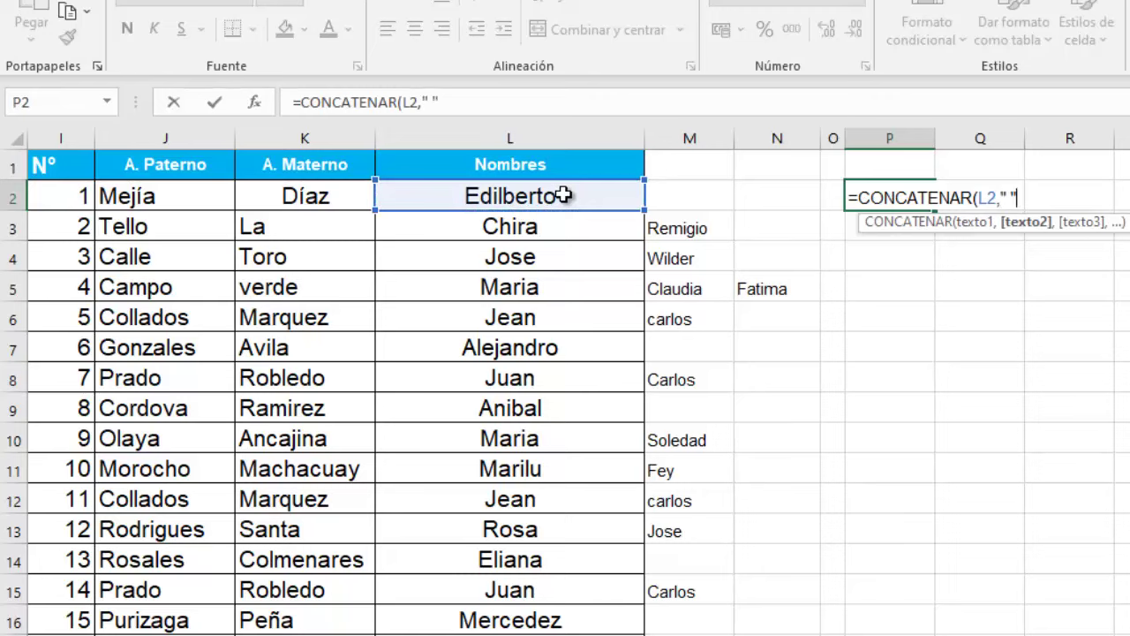
type(",")
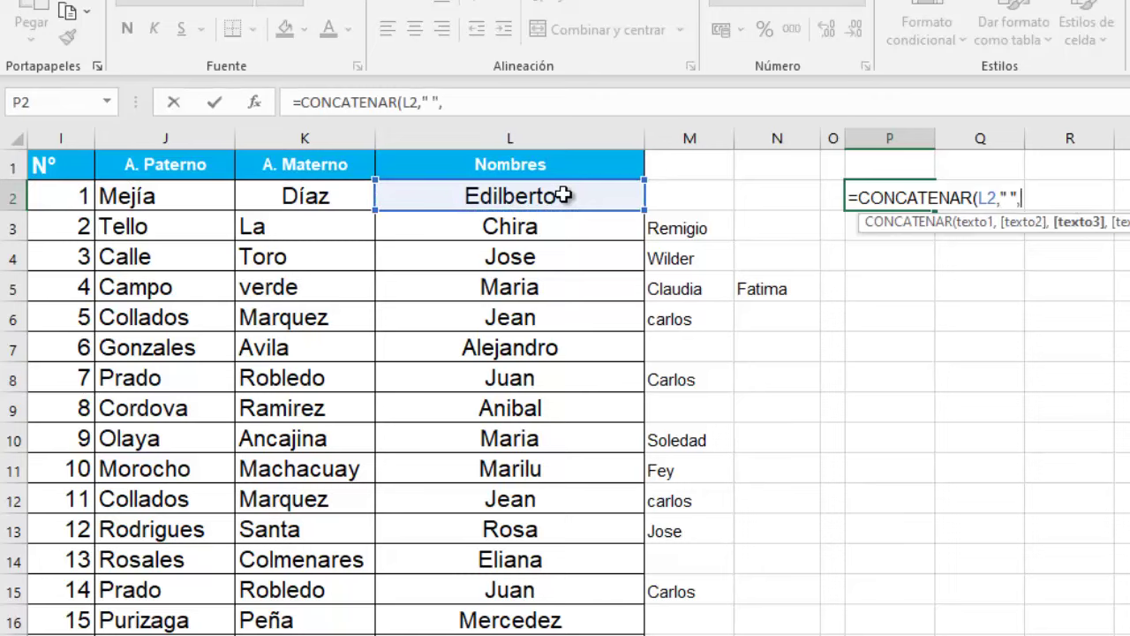
left_click(689, 190)
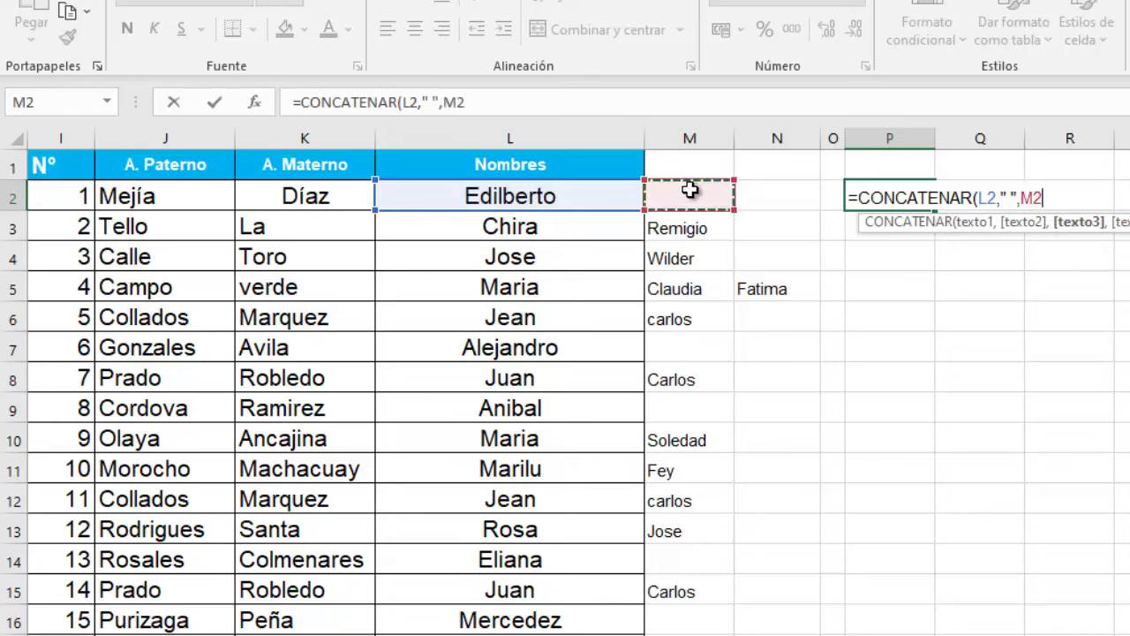
type(",\" \",")
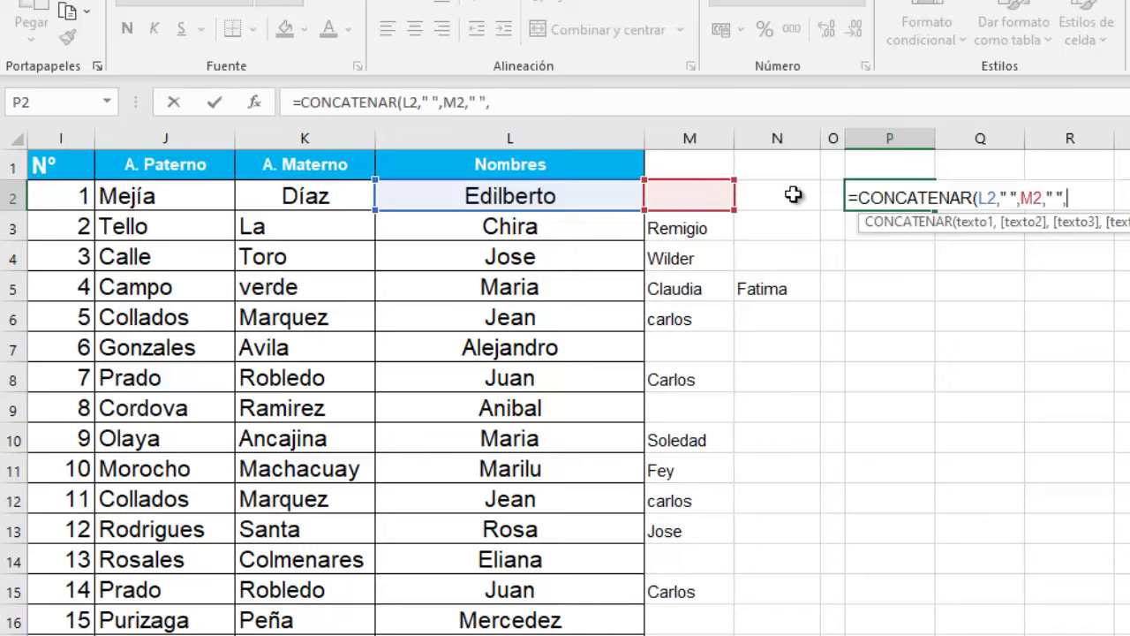
left_click(791, 195)
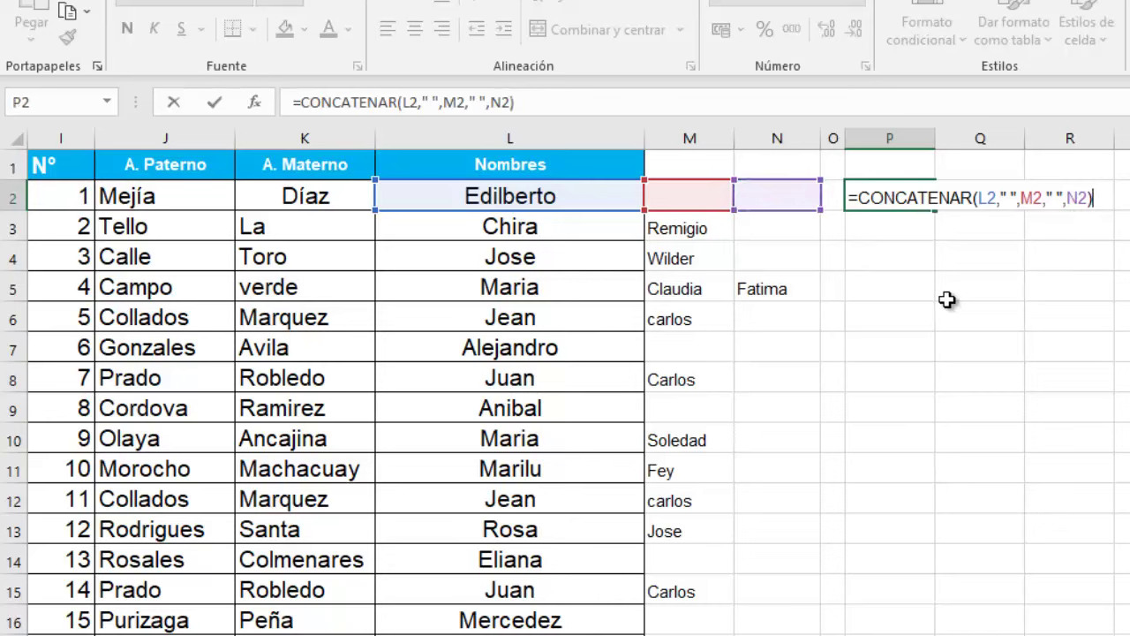
key("Return")
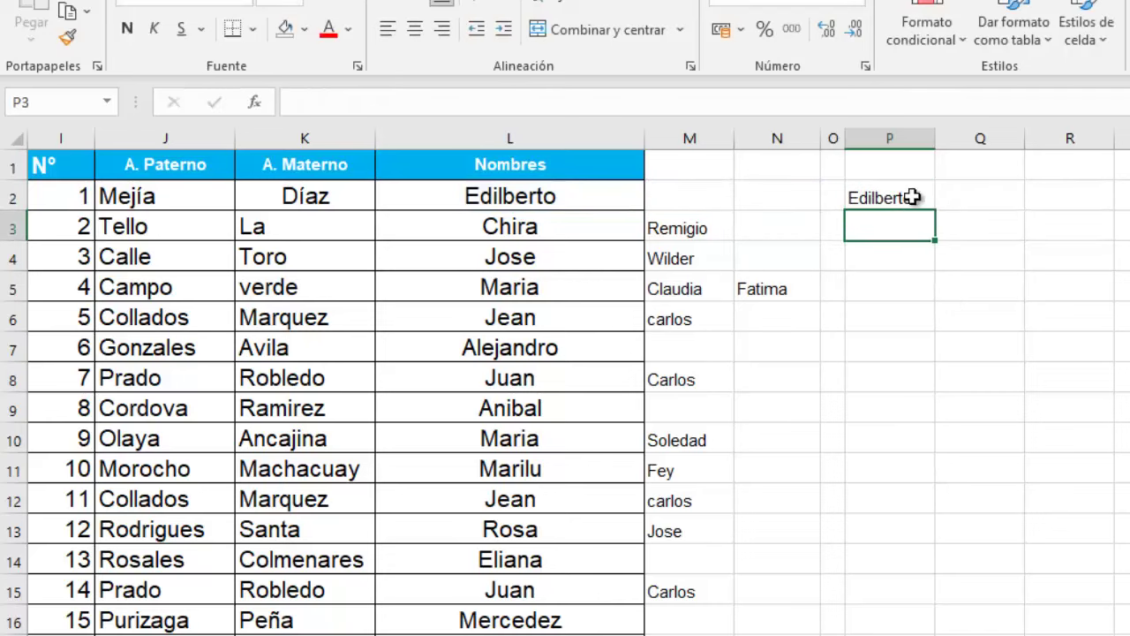
Step: Copy the formula down to row 20, widen column P, and copy the joined names
left_click(915, 197)
left_click_drag(936, 212, 918, 607)
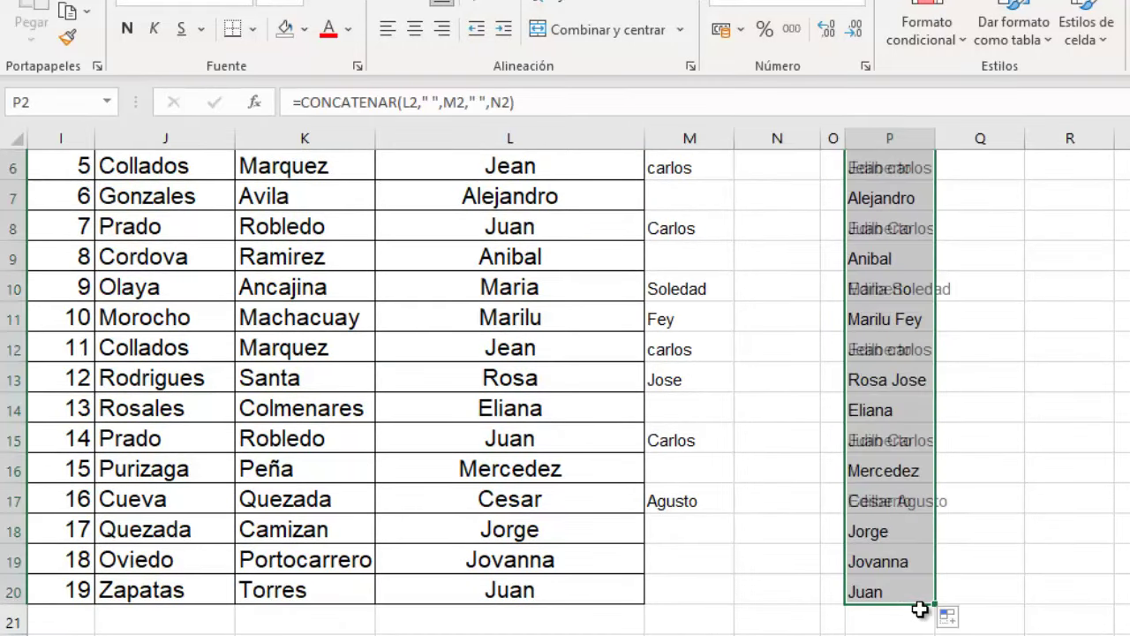
scroll(915, 516, "up", 1)
scroll(882, 514, "down", 1)
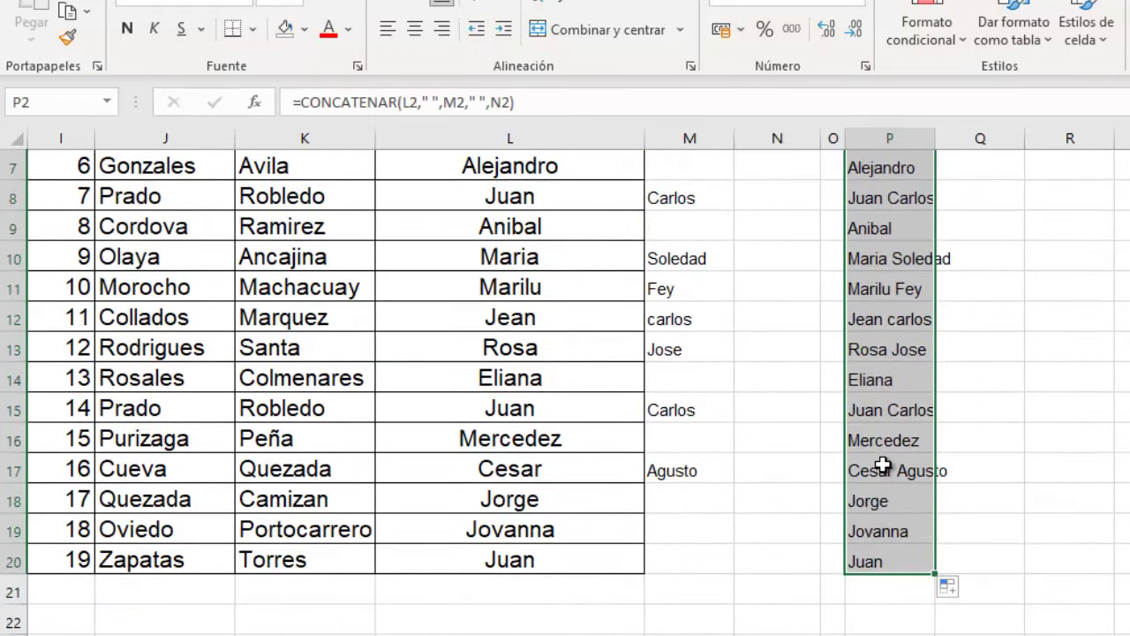
scroll(886, 466, "up", 1)
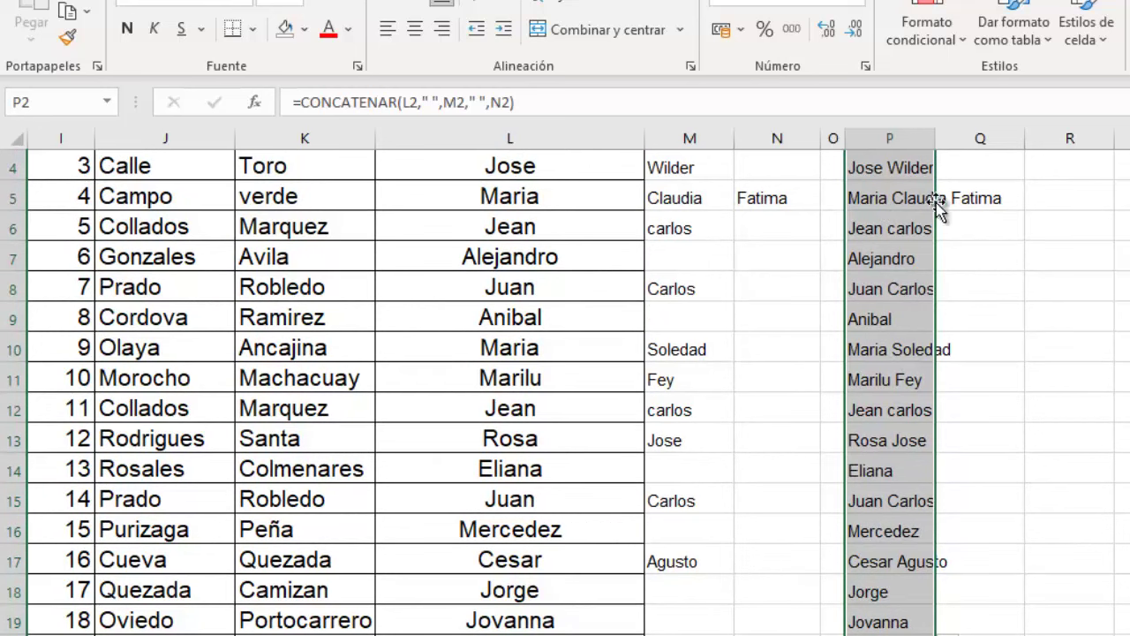
left_click_drag(935, 139, 1021, 142)
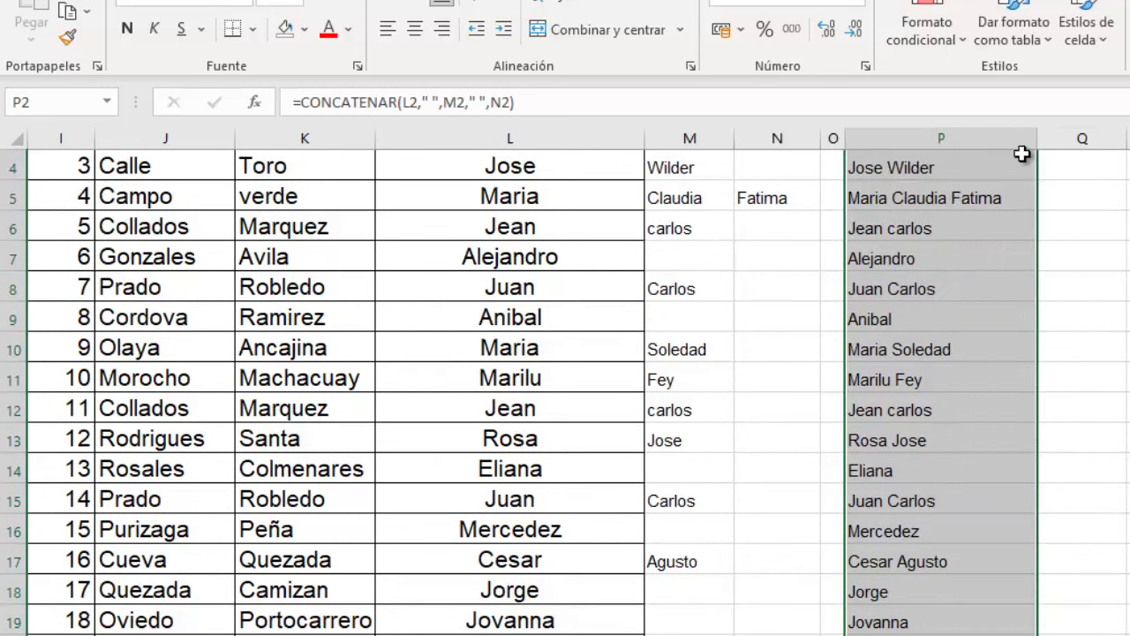
scroll(932, 304, "up", 1)
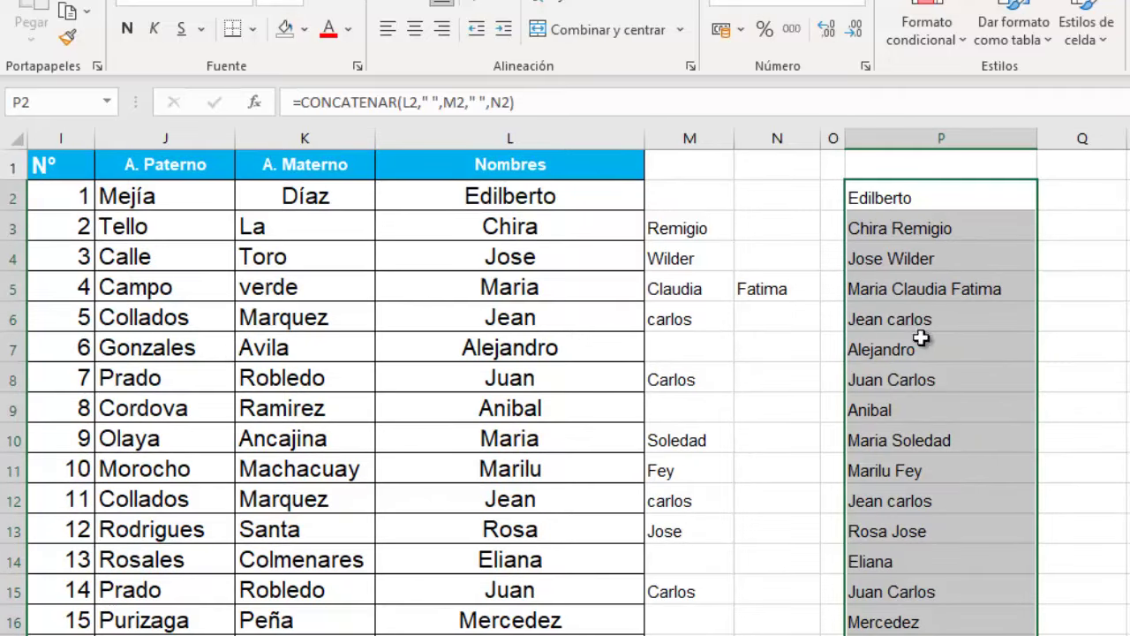
key("ctrl+c")
Step: Paste the joined given names into Nombres starting at L2 as values only
left_click(521, 196)
key("ctrl+v")
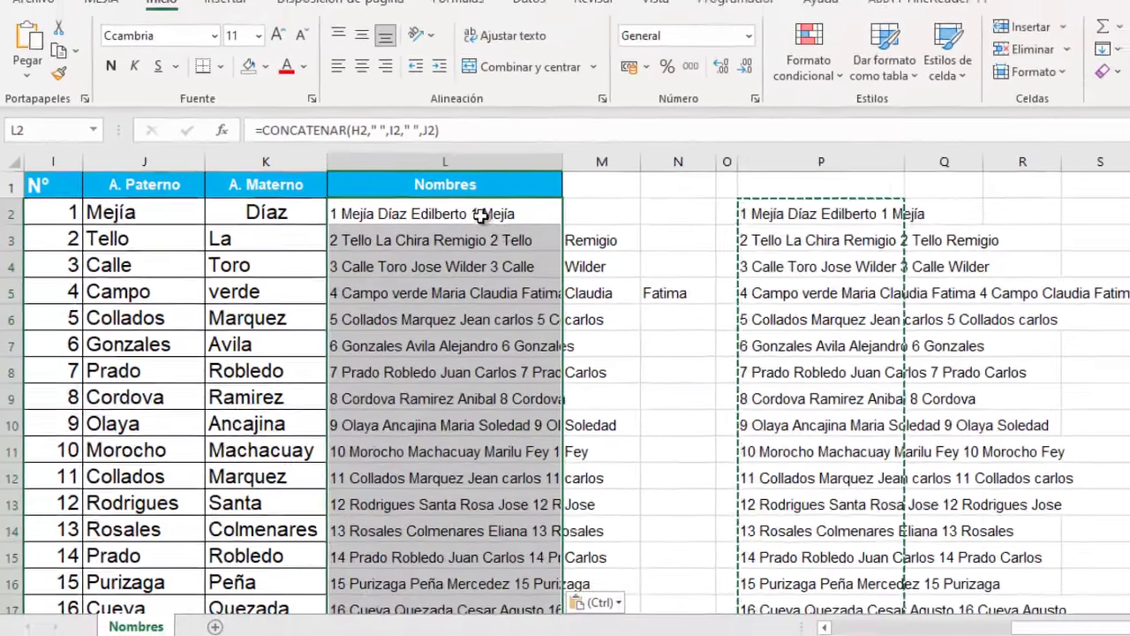
left_click(543, 574)
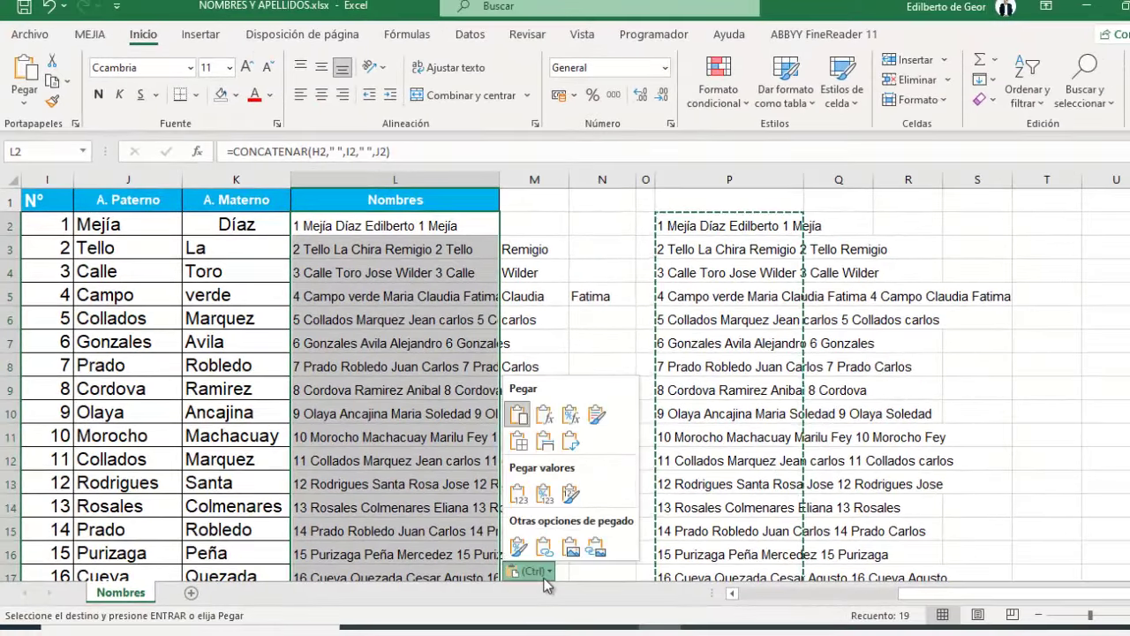
left_click(518, 492)
Step: Clear the contents of helper columns M through R
left_click_drag(534, 179, 882, 179)
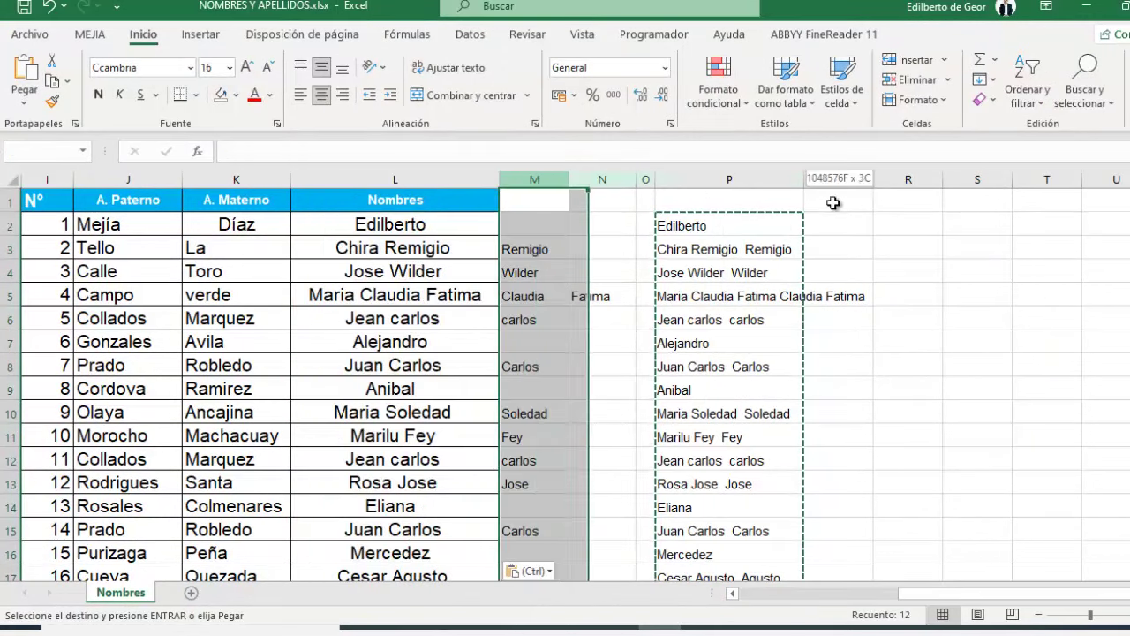
key("Delete")
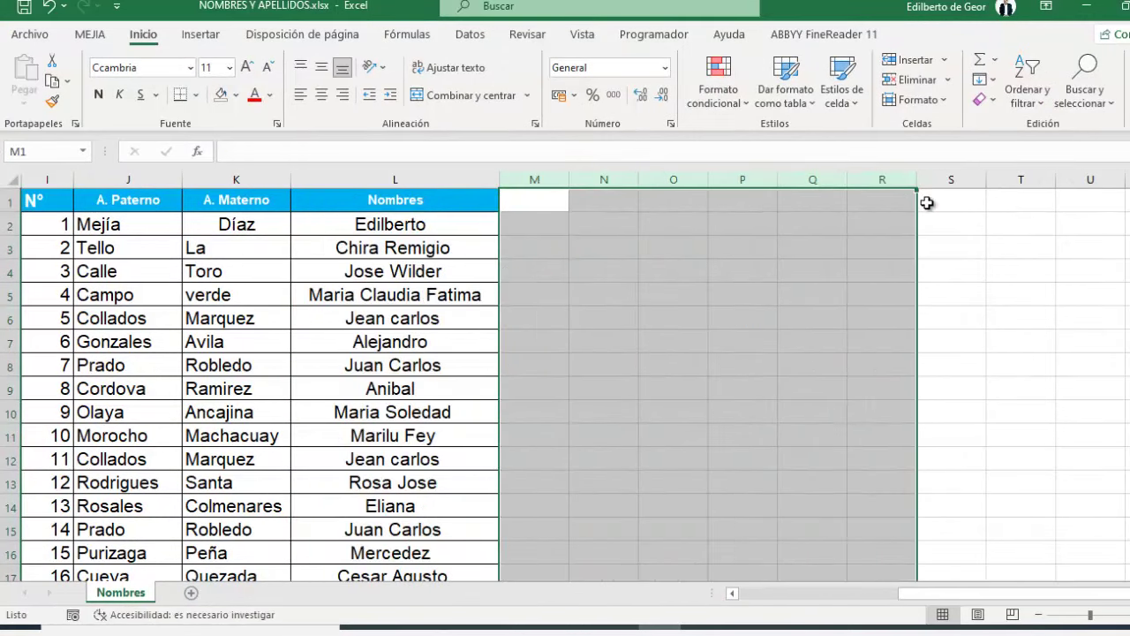
left_click_drag(971, 593, 946, 600)
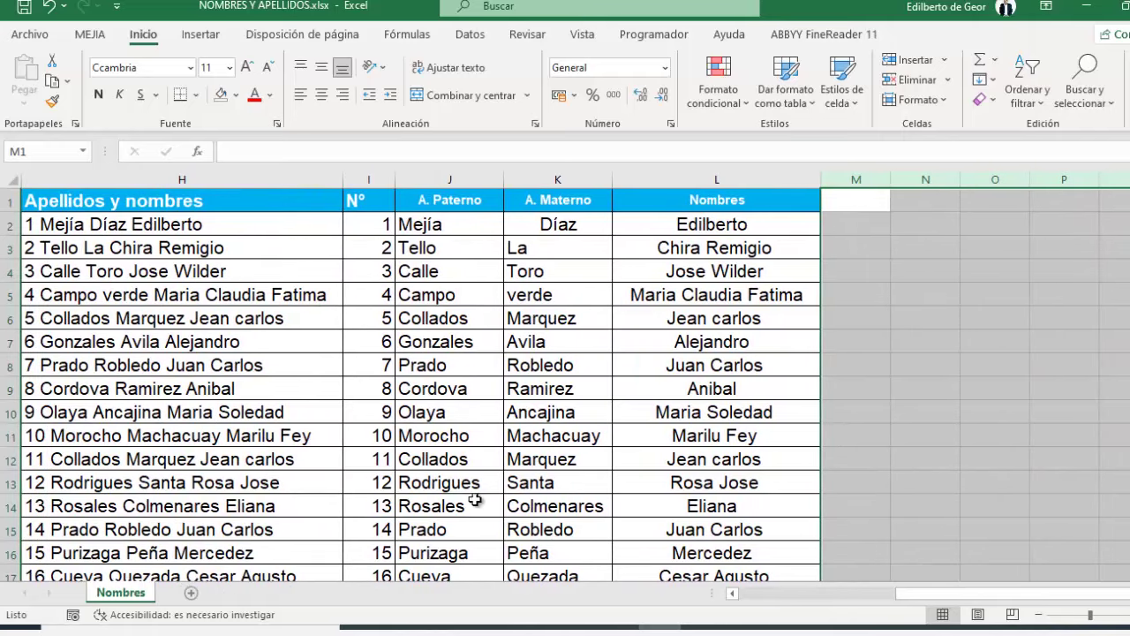